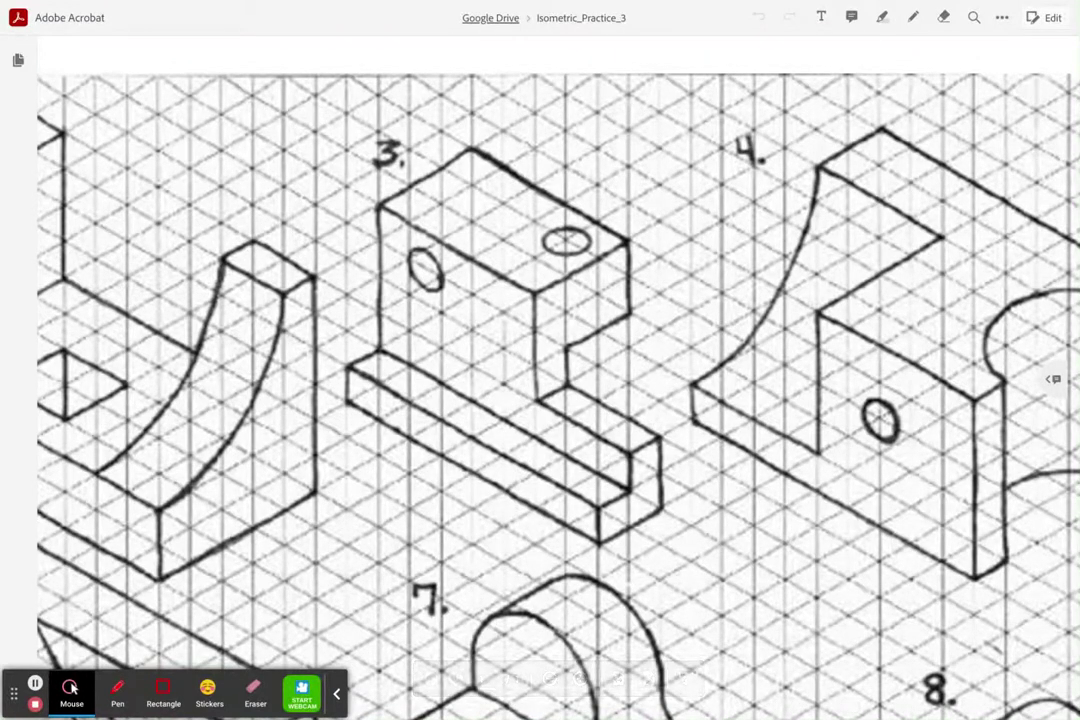
Switch to Fusion 360 and start a new sketch on the YZ origin plane
{"action": "key", "text": "alt+Tab"}
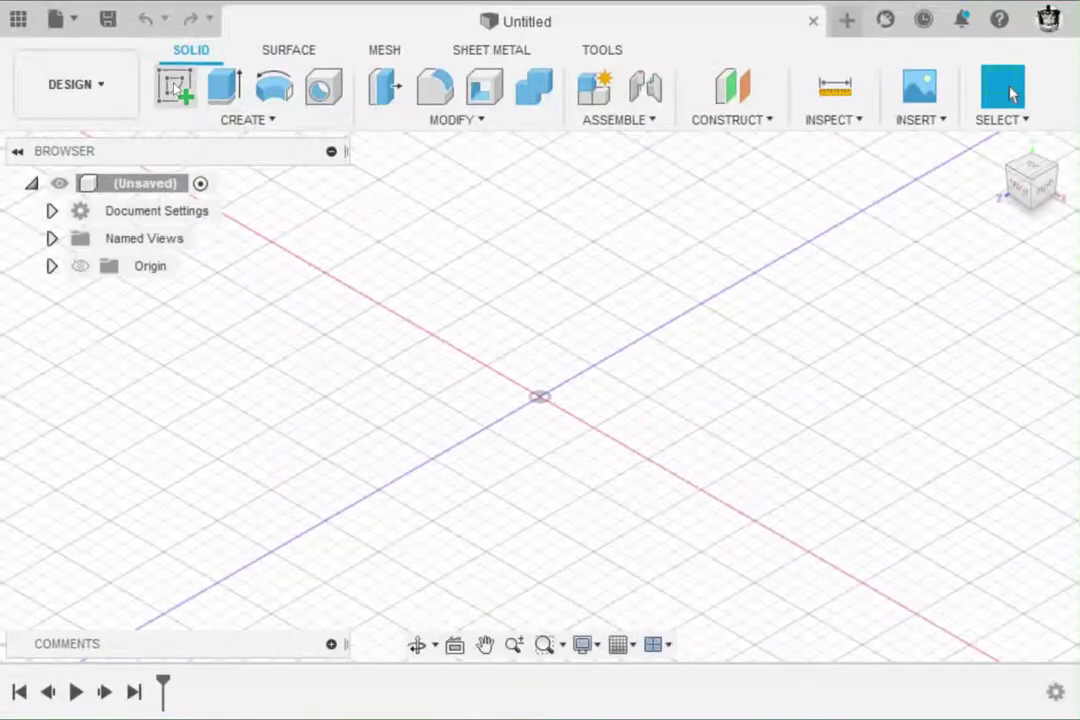
{"action": "left_click", "coordinate": [175, 88]}
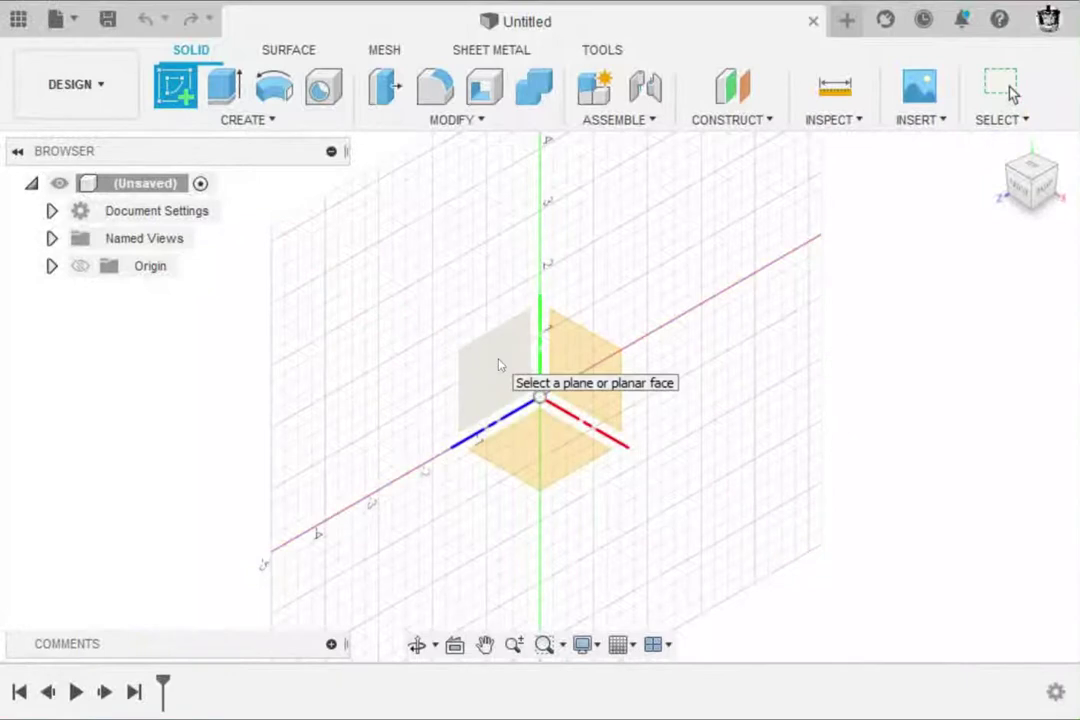
{"action": "left_click", "coordinate": [491, 365]}
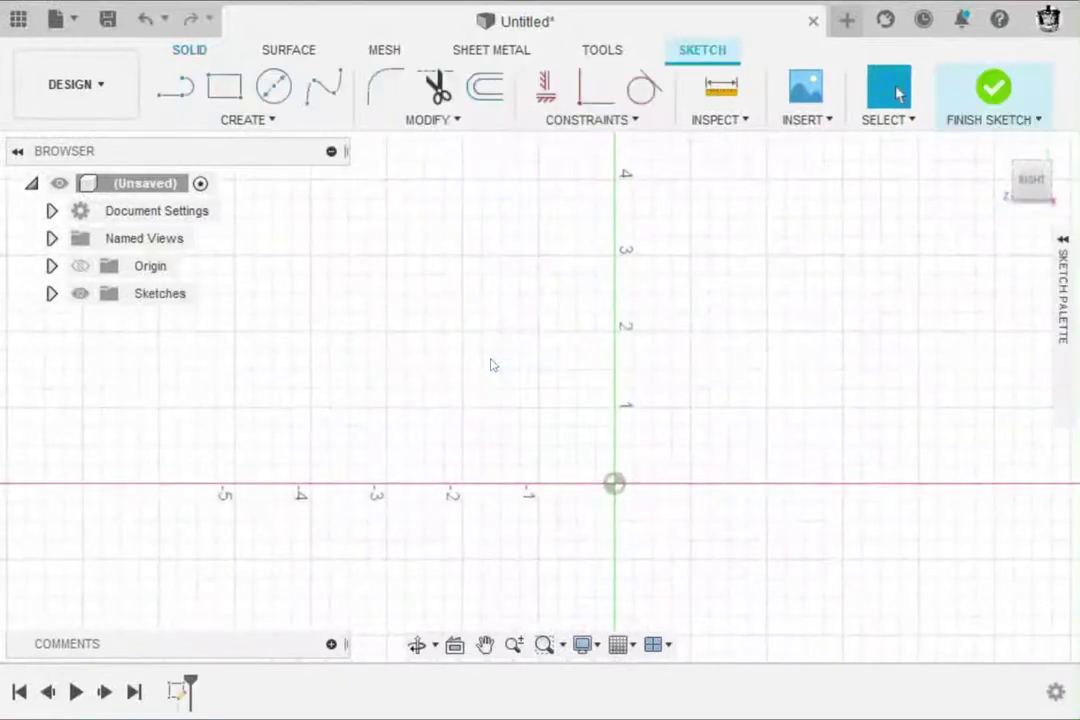
Draw a 0.5 in horizontal line rightward from the origin and place its dimension below the line
{"action": "left_click", "coordinate": [175, 88]}
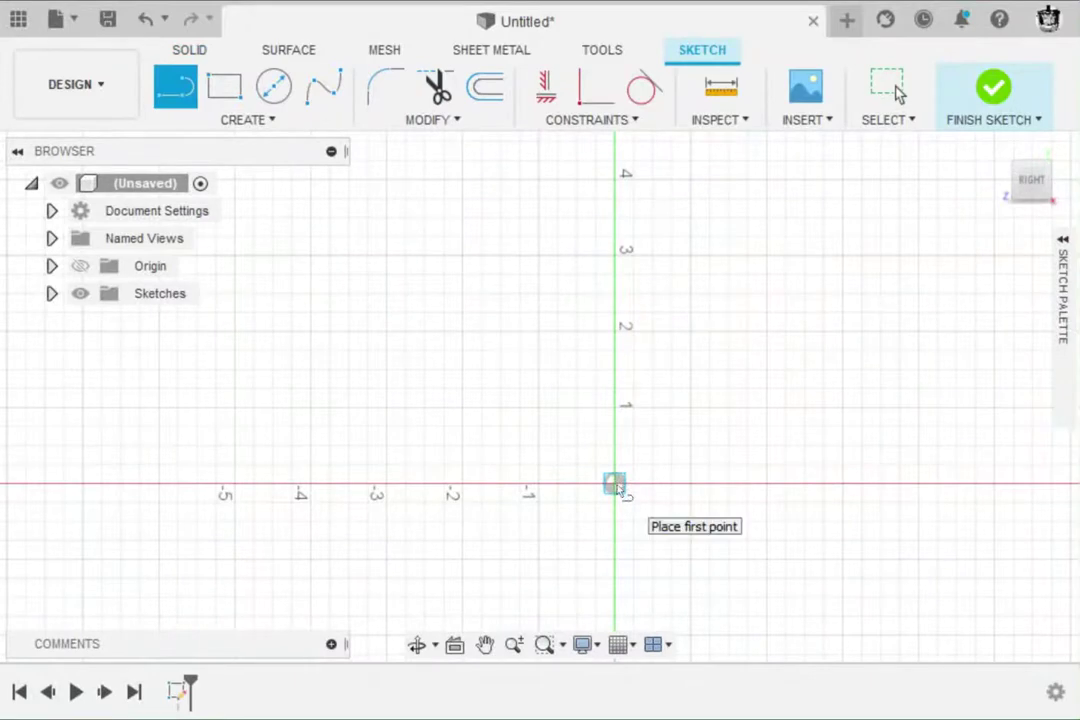
{"action": "left_click", "coordinate": [614, 485]}
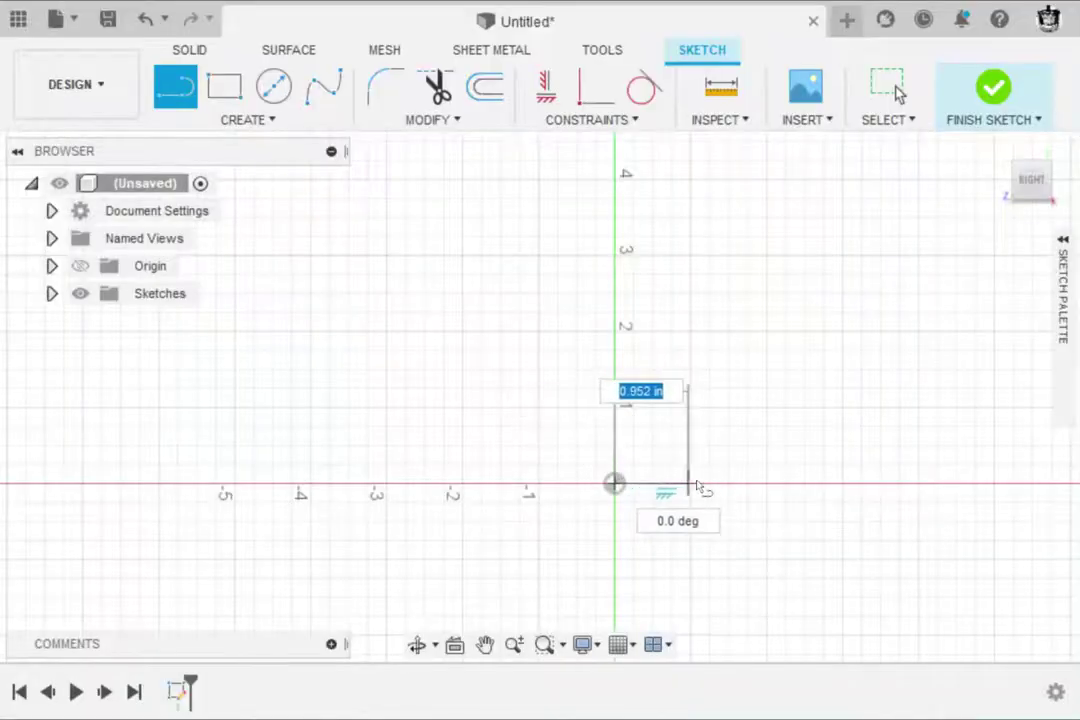
{"action": "type", "text": ".5"}
{"action": "key", "text": "Return"}
{"action": "left_click", "coordinate": [897, 92]}
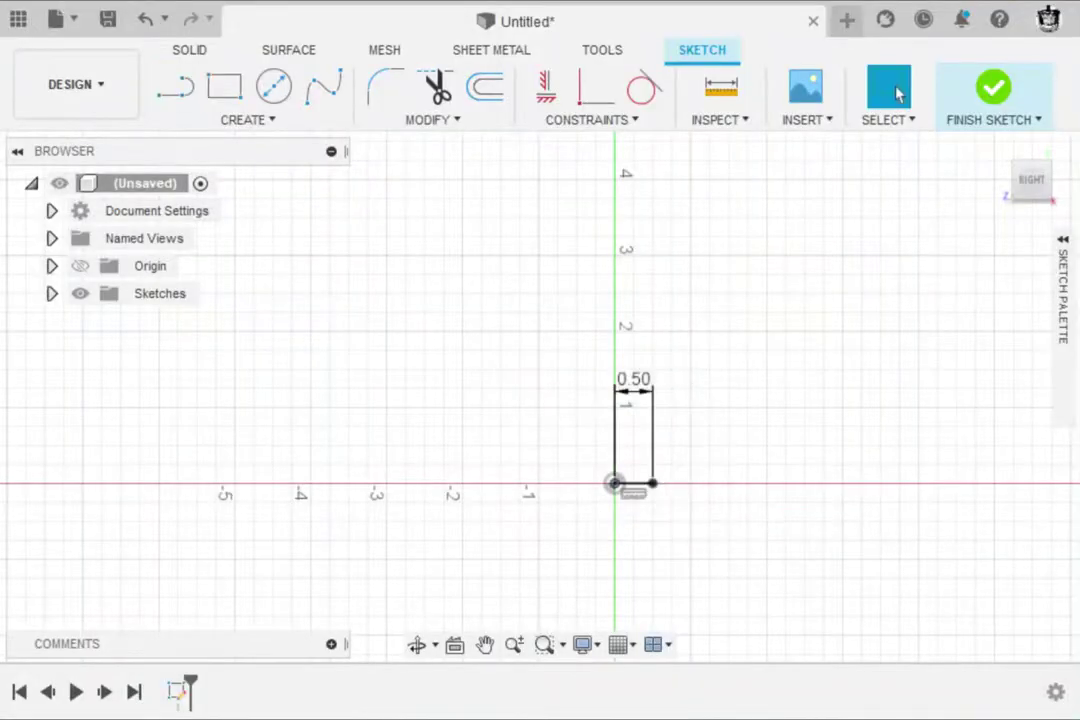
{"action": "scroll", "coordinate": [667, 449], "scroll_direction": "up", "scroll_amount": 3}
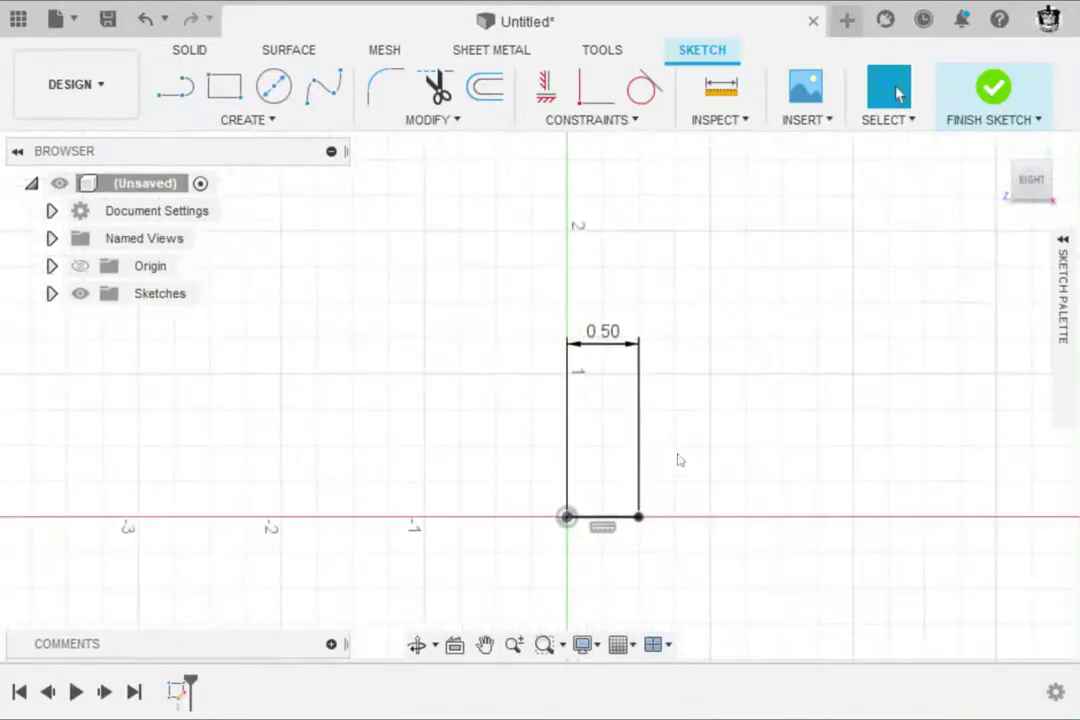
{"action": "left_click_drag", "start_coordinate": [603, 340], "coordinate": [603, 568]}
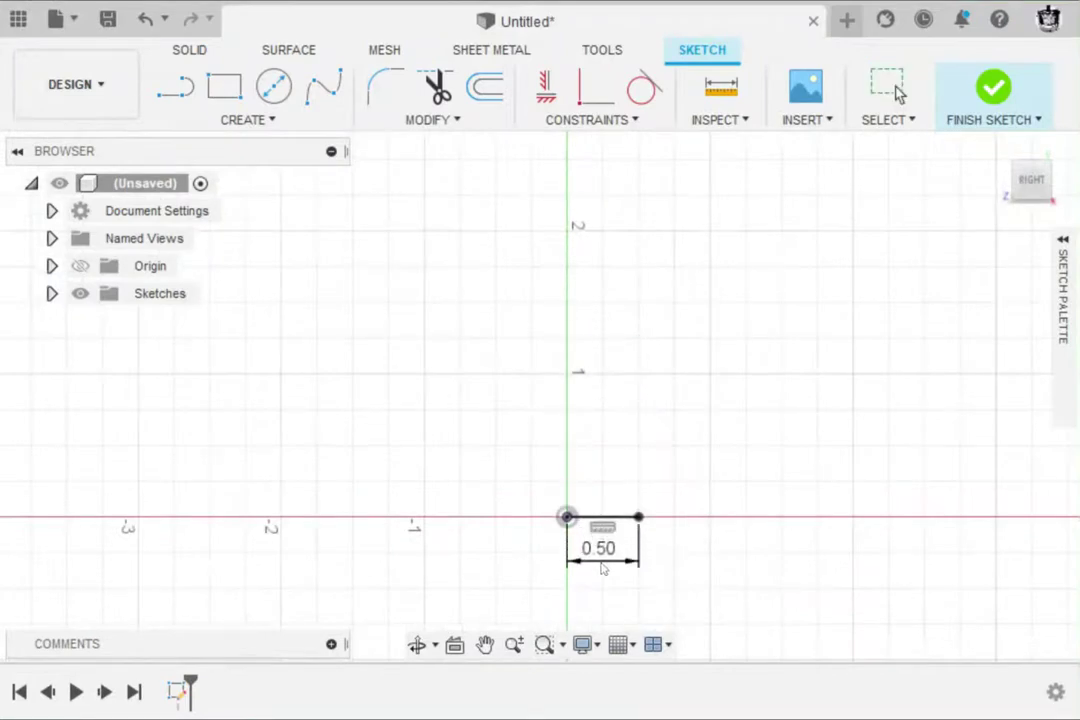
Draw a 0.75 in vertical line upward from the base line's right end and place its dimension to the right
{"action": "key", "text": "l"}
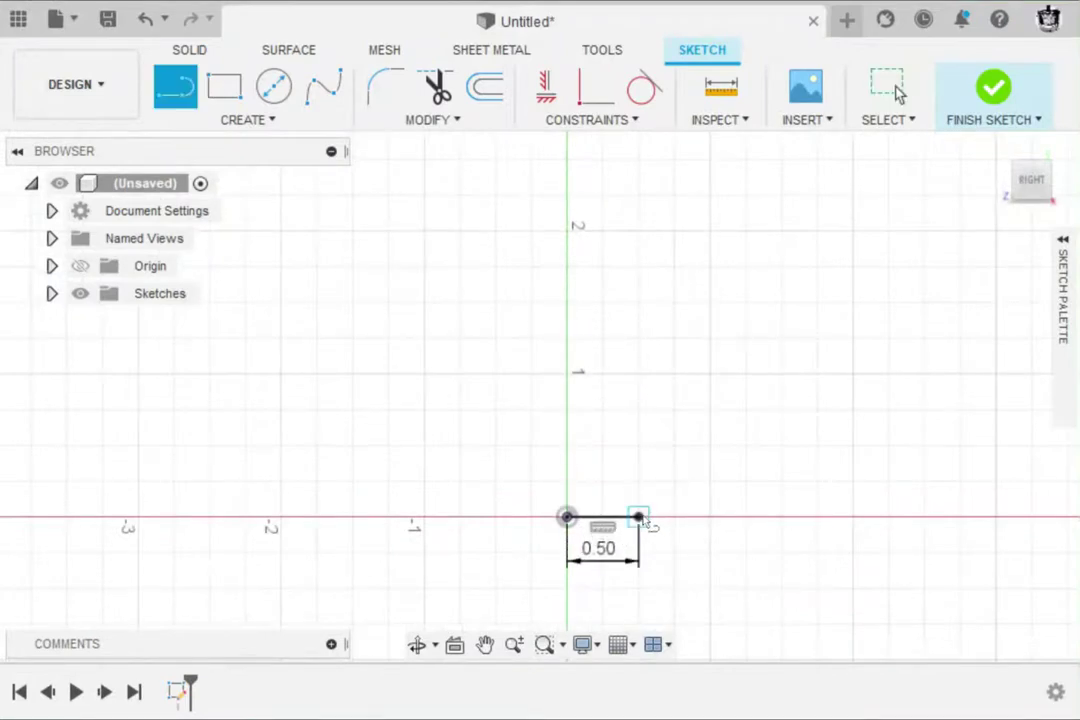
{"action": "left_click", "coordinate": [639, 517]}
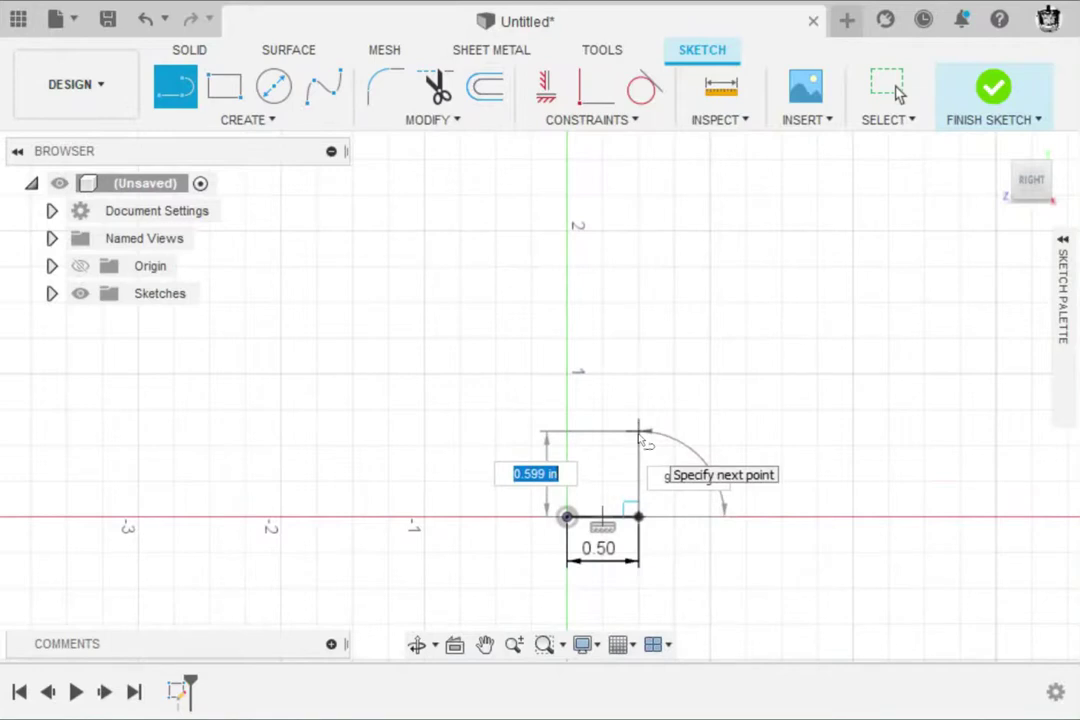
{"action": "type", "text": ".75"}
{"action": "key", "text": "Return"}
{"action": "key", "text": "Escape"}
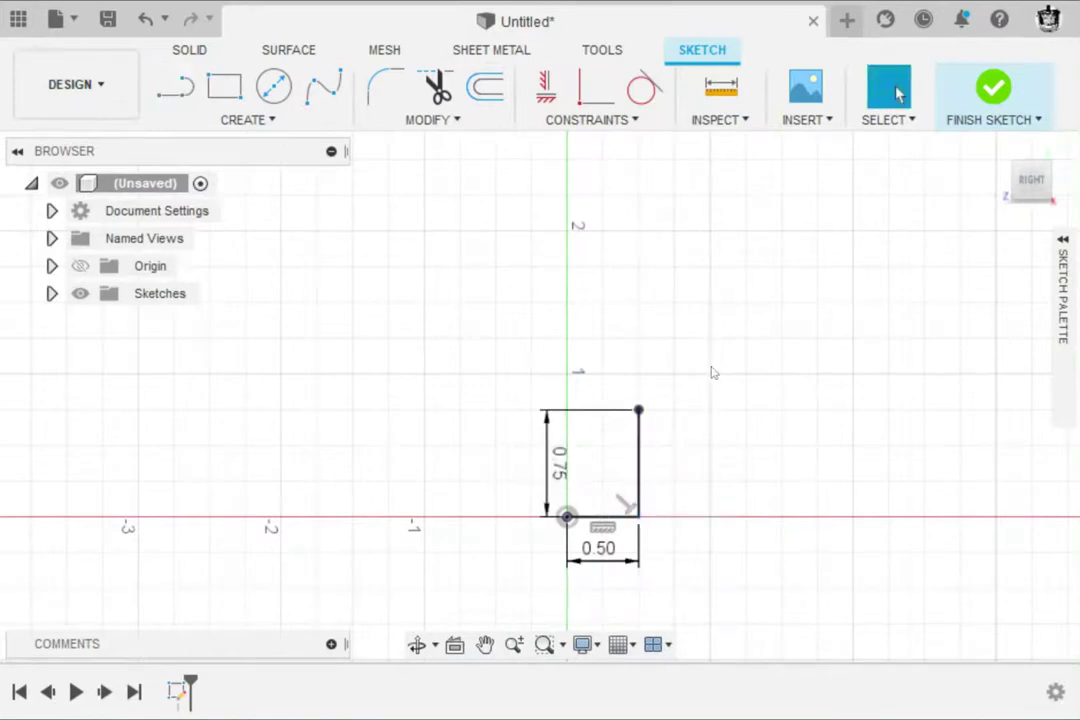
{"action": "left_click_drag", "start_coordinate": [558, 462], "coordinate": [753, 465]}
{"action": "key", "text": "alt+Tab"}
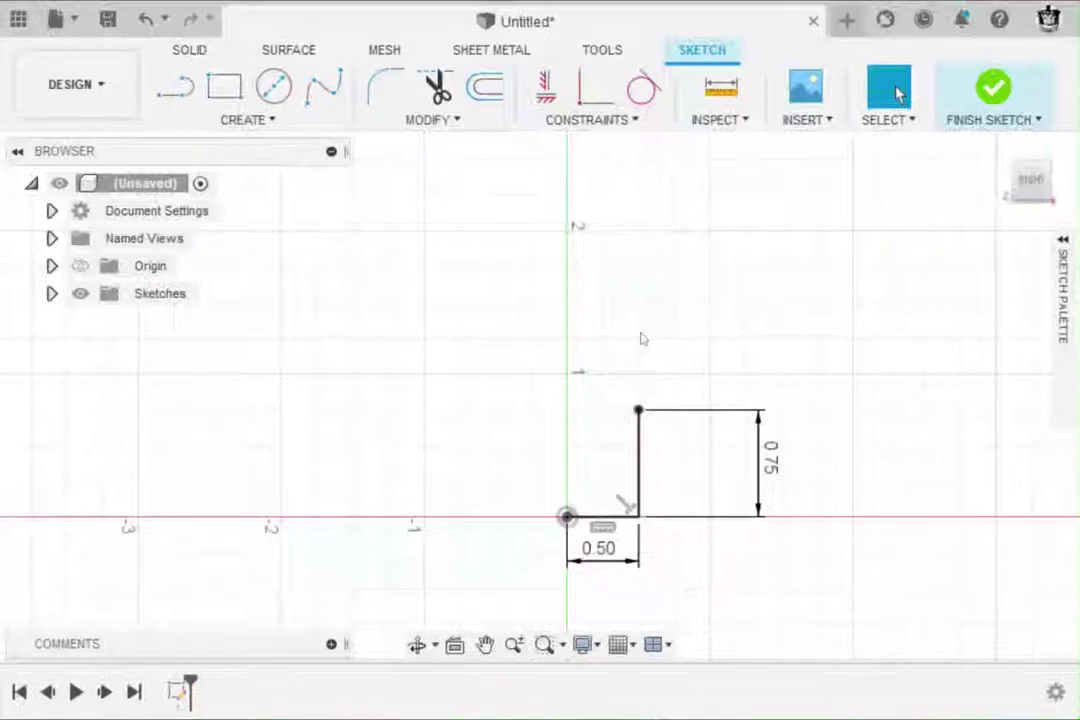
Draw a 0.50 in horizontal line rightward from the top of the 0.75 in vertical line
{"action": "left_click", "coordinate": [175, 86]}
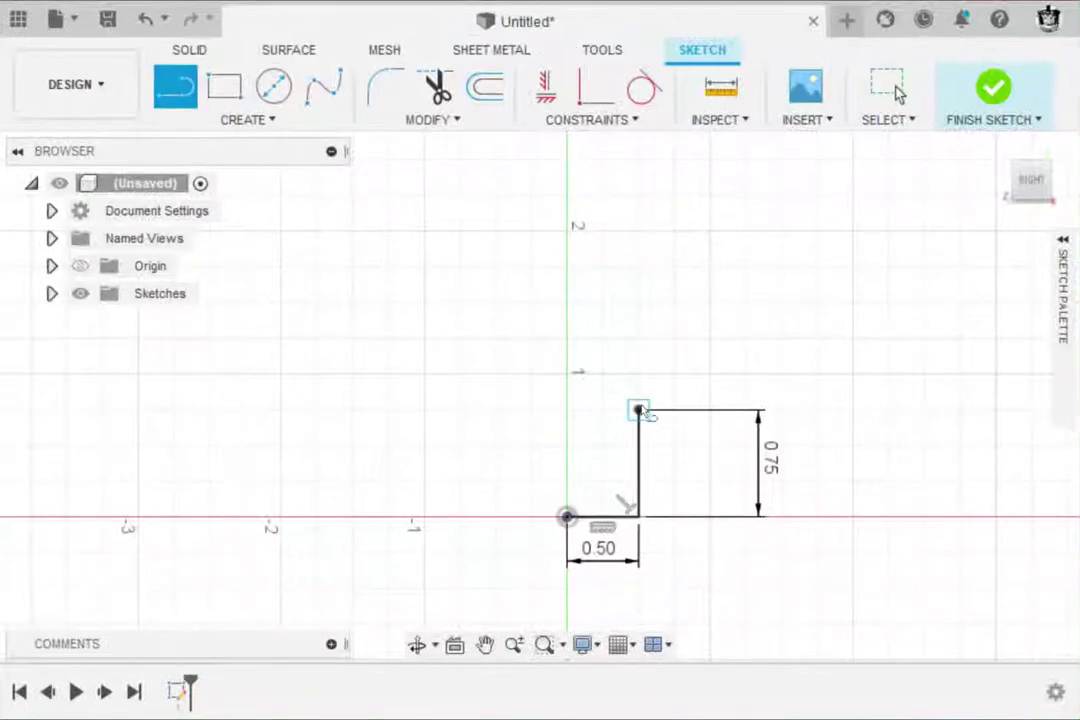
{"action": "left_click", "coordinate": [638, 411]}
{"action": "left_click", "coordinate": [710, 411]}
{"action": "key", "text": "Escape"}
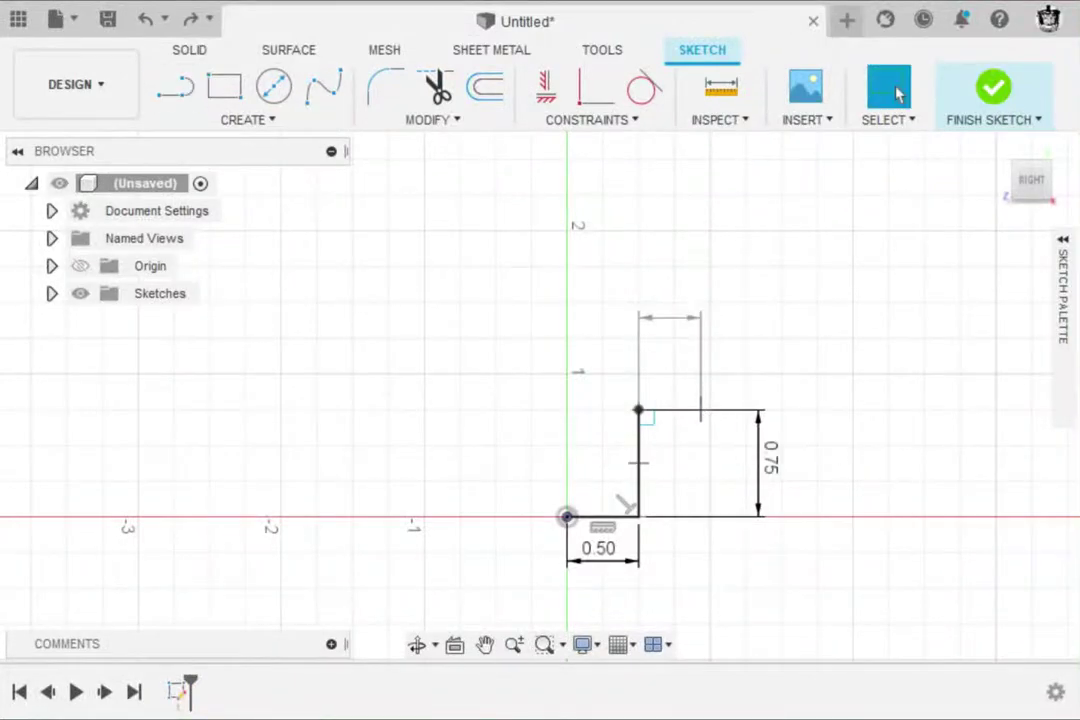
Draw a 0.5 in vertical line up from the open end, placing its dimension to the right and the upper horizontal line's dimension below the profile
{"action": "key", "text": "l"}
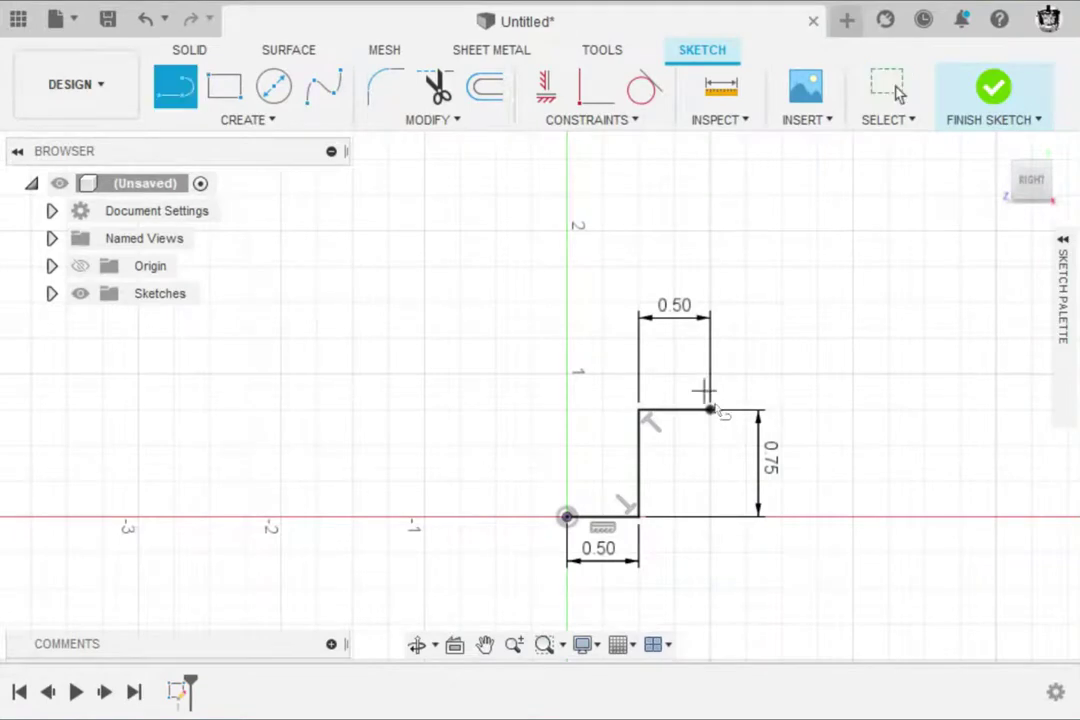
{"action": "left_click", "coordinate": [709, 410]}
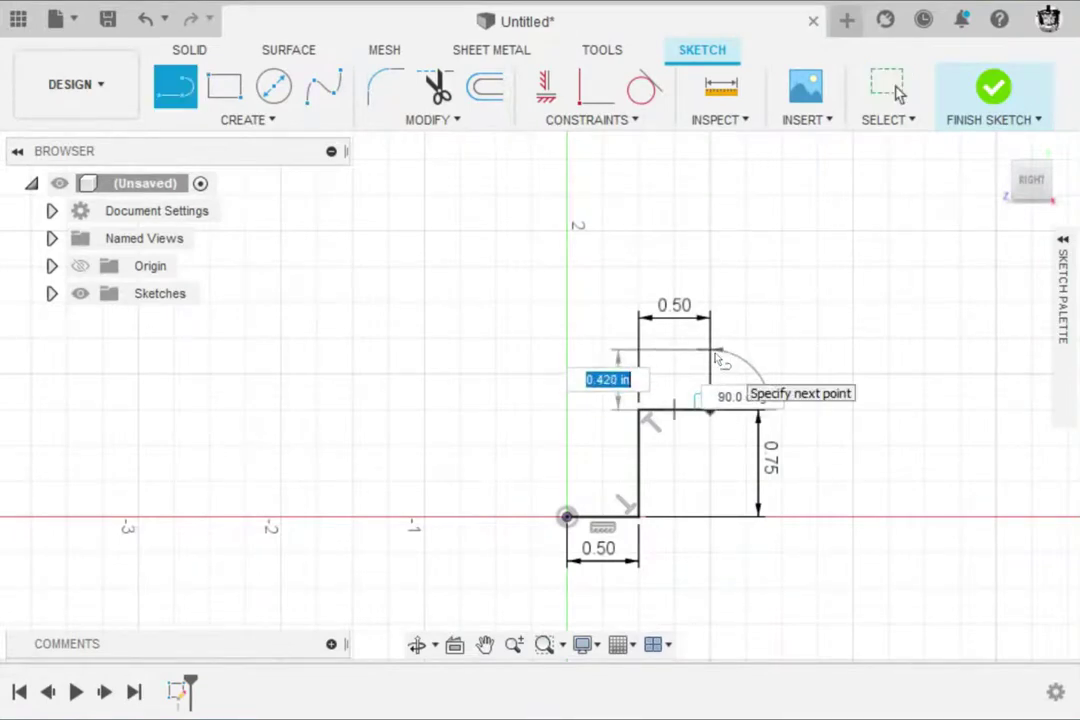
{"action": "type", "text": "0.5"}
{"action": "key", "text": "Return"}
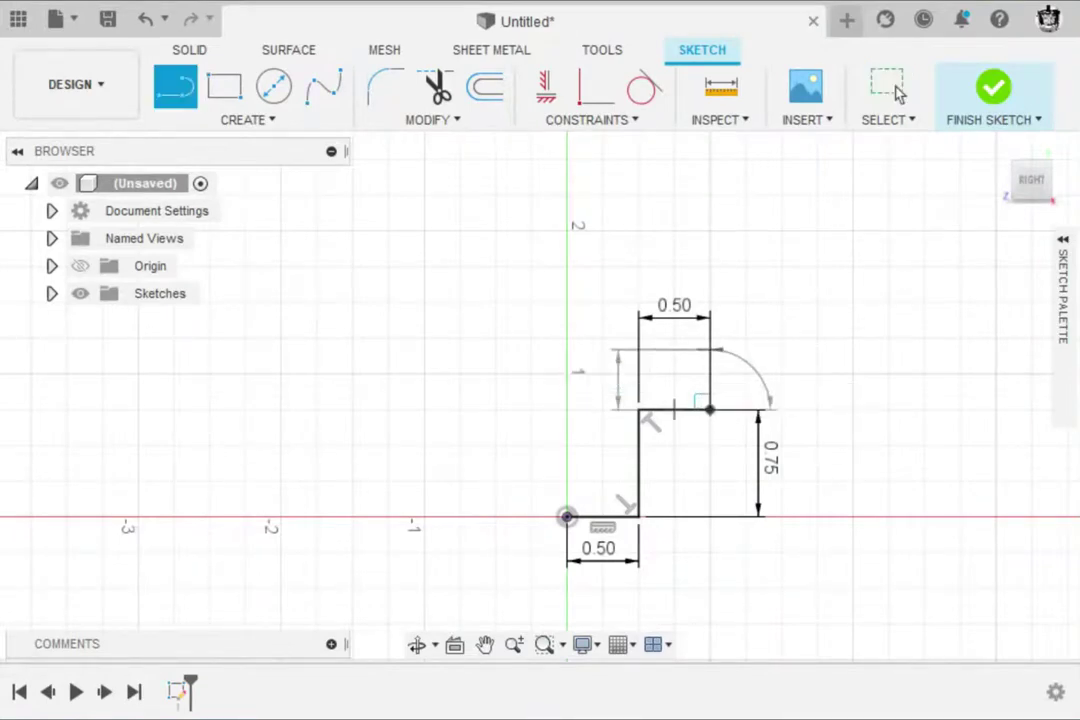
{"action": "left_click", "coordinate": [897, 90]}
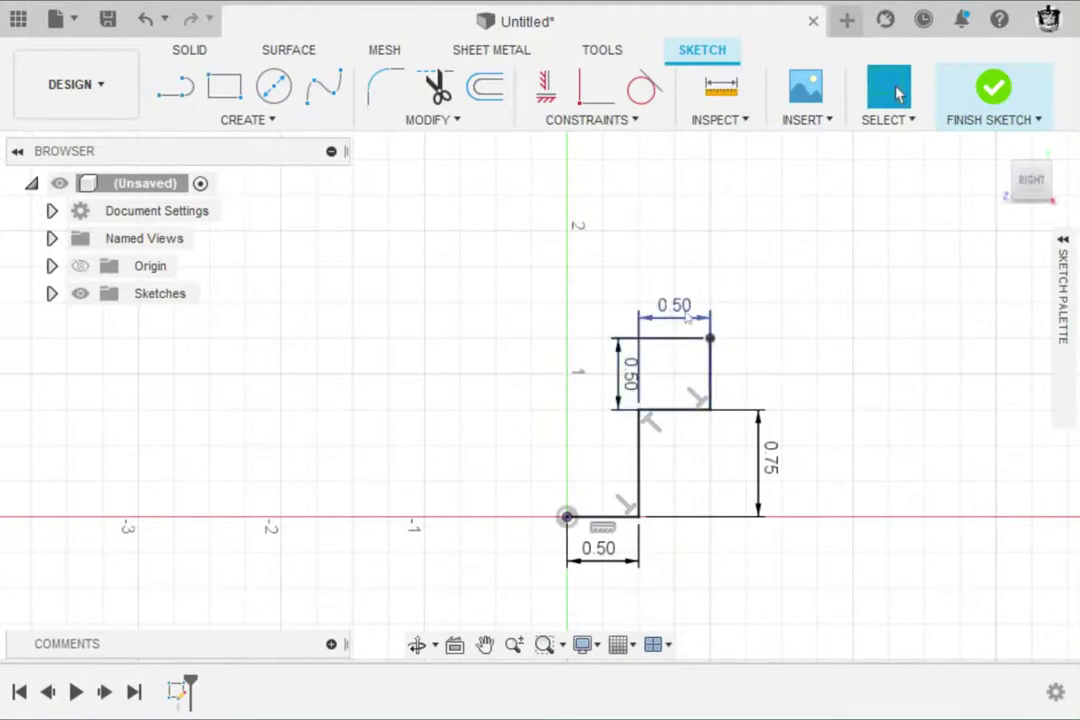
{"action": "left_click_drag", "start_coordinate": [686, 374], "coordinate": [757, 369]}
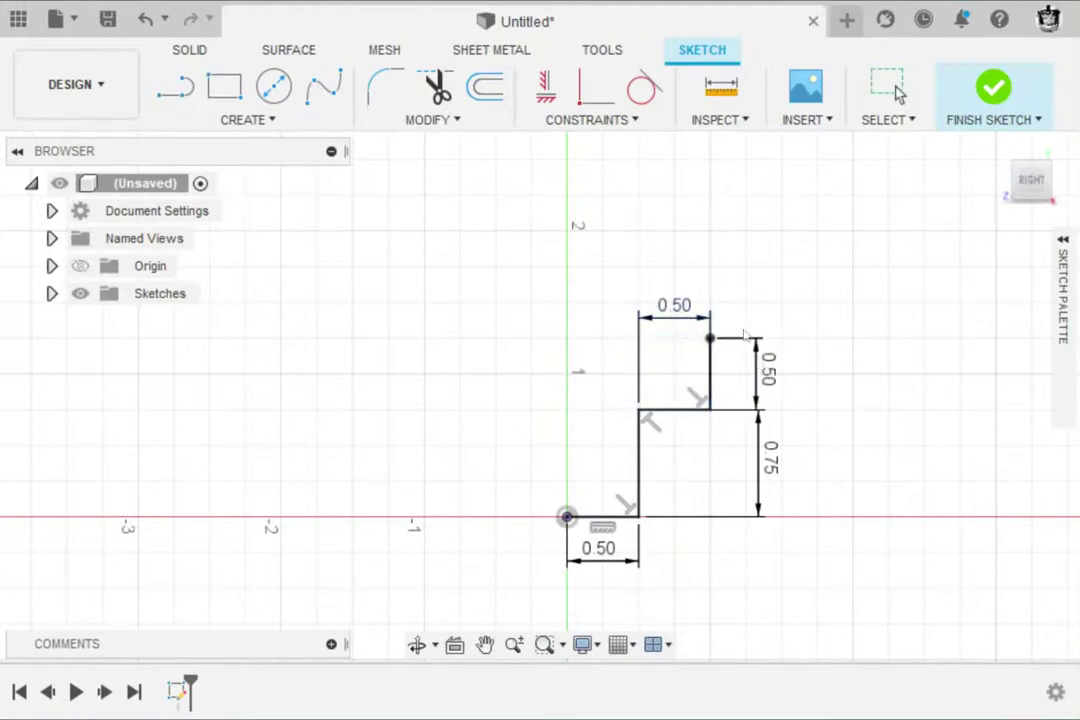
{"action": "left_click_drag", "start_coordinate": [681, 309], "coordinate": [682, 569]}
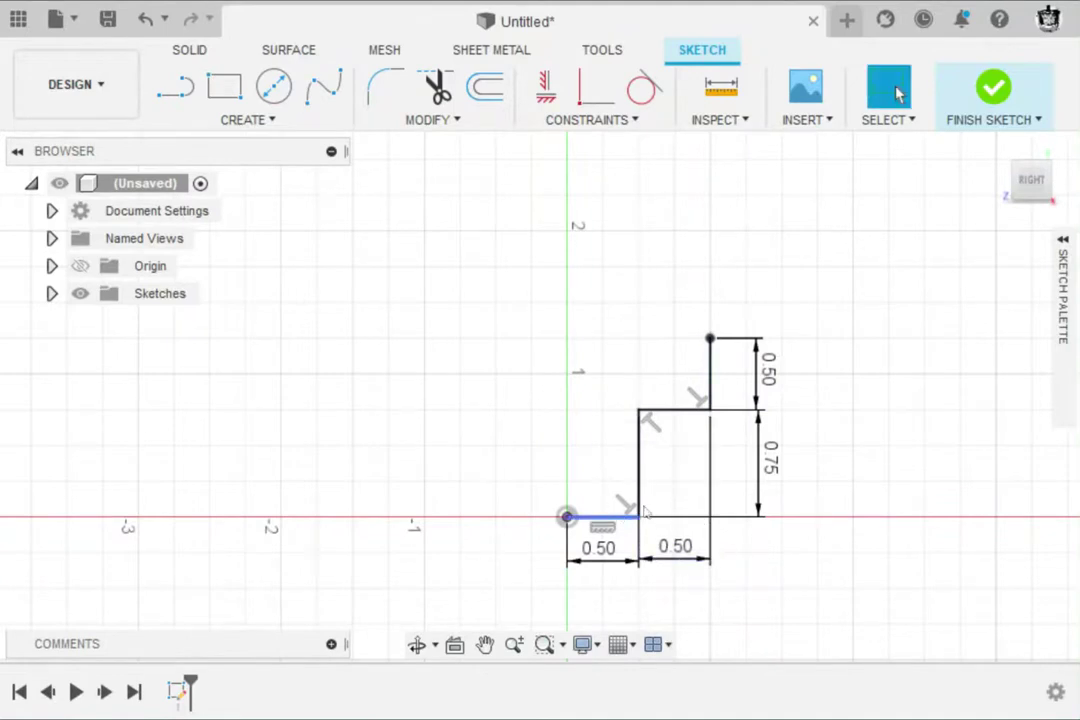
Draw a 0.75 in horizontal line leftward from the top of the right-hand vertical line as the profile's top edge
{"action": "key", "text": "l"}
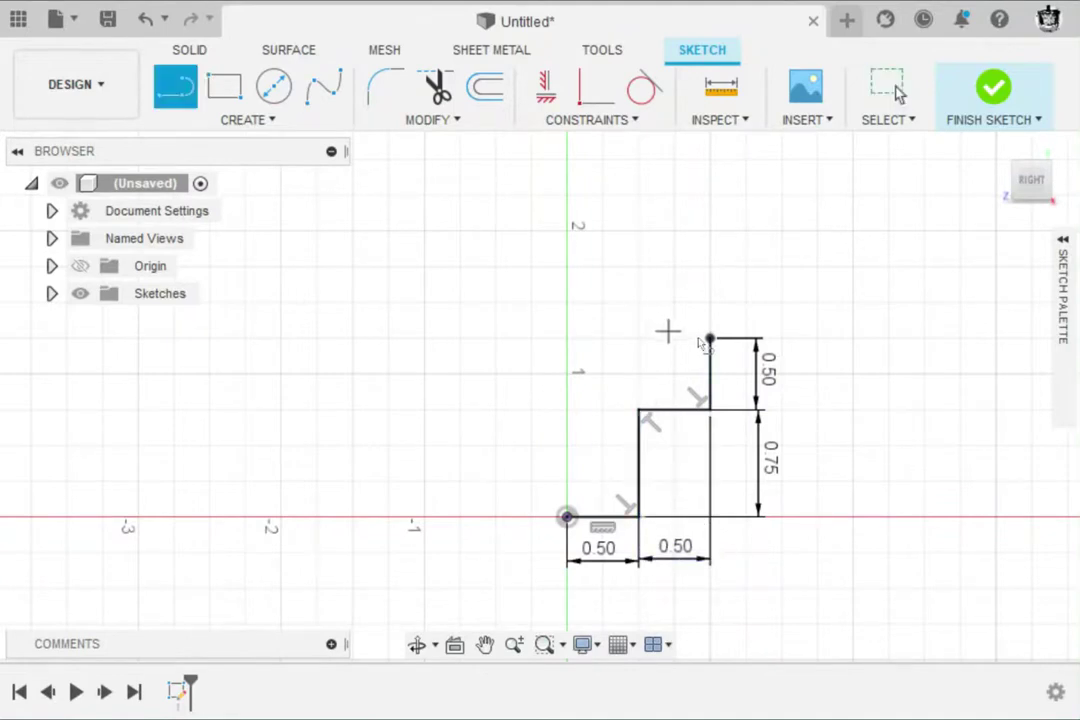
{"action": "left_click", "coordinate": [710, 340]}
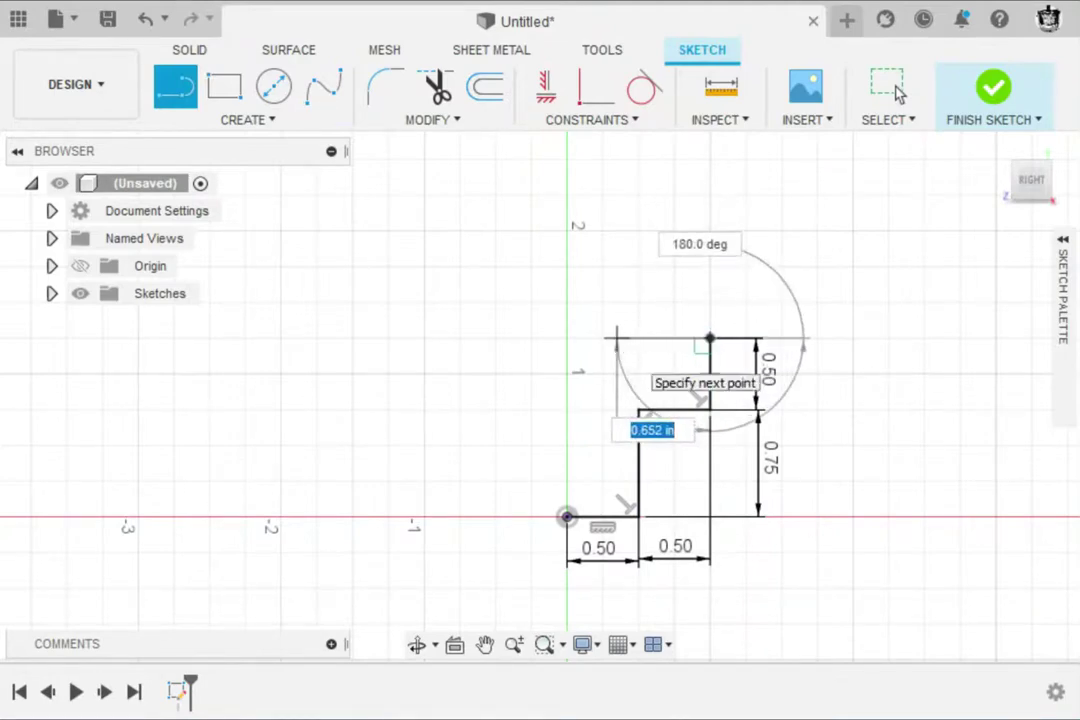
{"action": "type", "text": ".75"}
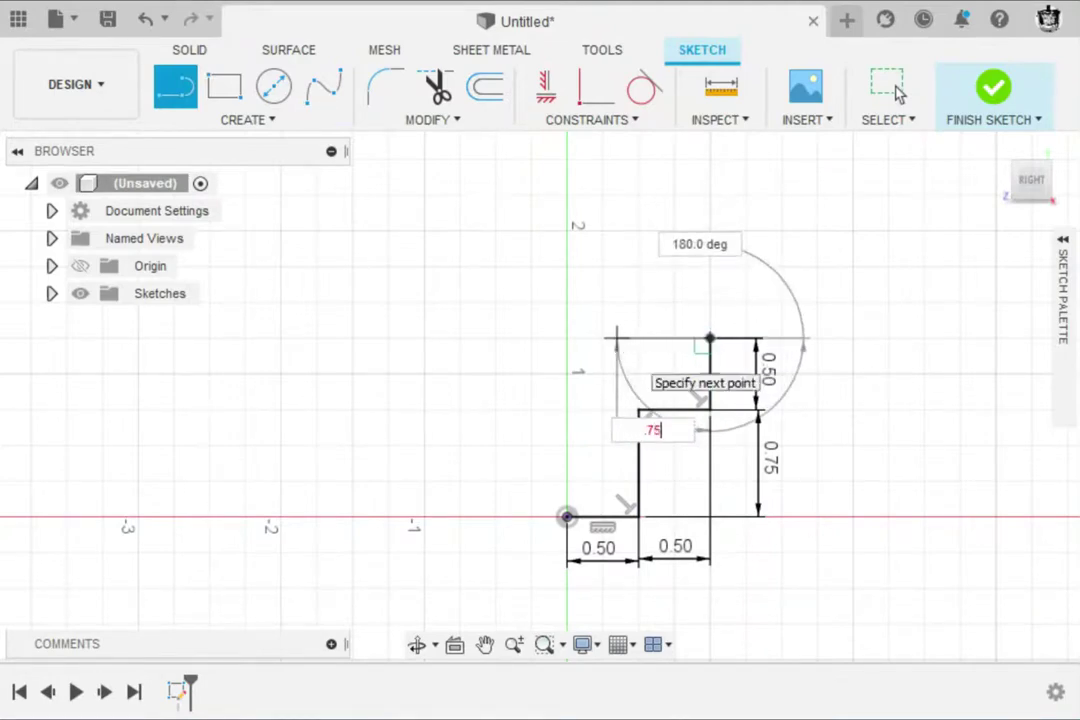
{"action": "key", "text": "Return"}
{"action": "left_click", "coordinate": [898, 92]}
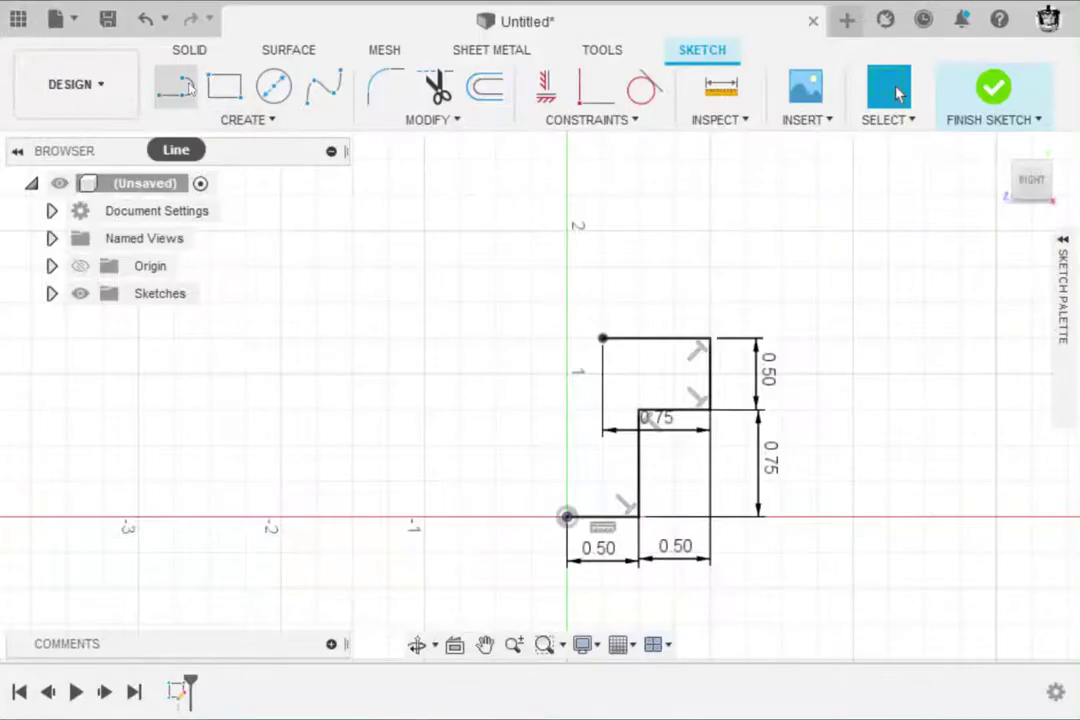
Draw a 1 in vertical line downward from the left end of the top edge
{"action": "left_click", "coordinate": [175, 87]}
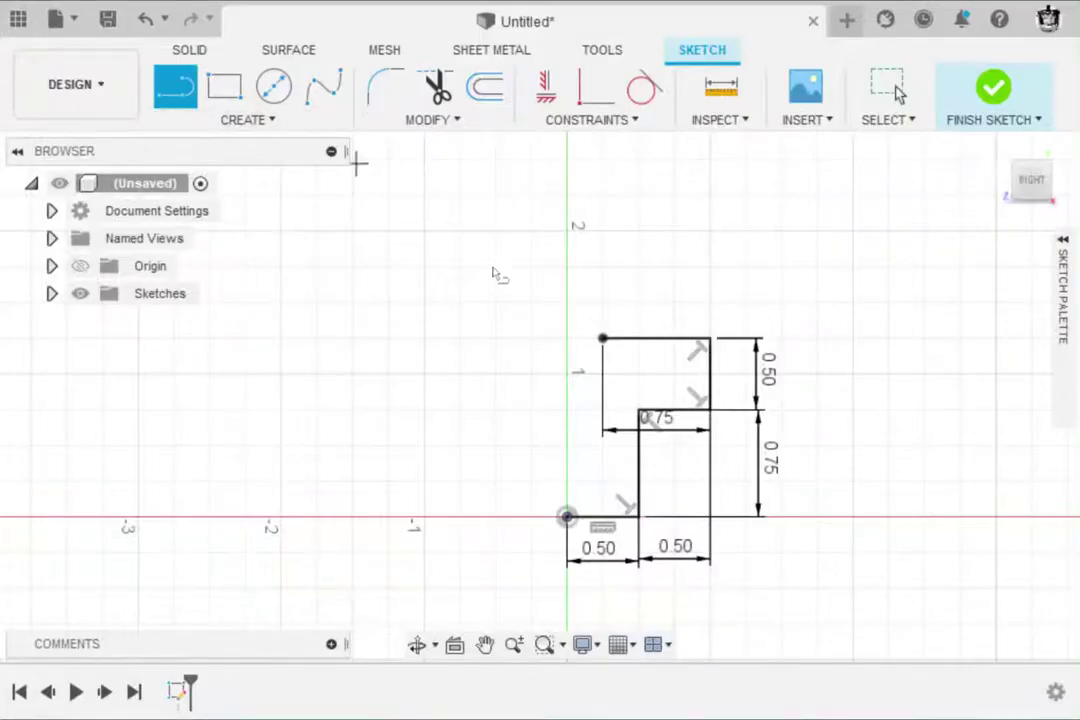
{"action": "left_click", "coordinate": [602, 338]}
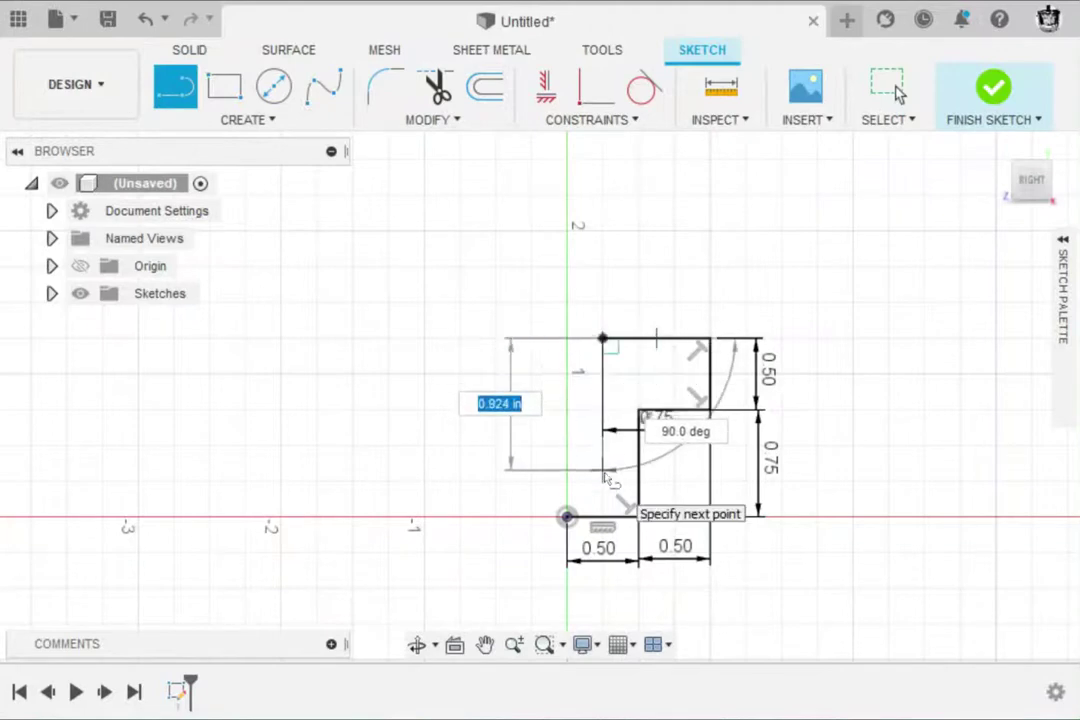
{"action": "type", "text": "1"}
{"action": "key", "text": "Return"}
{"action": "left_click", "coordinate": [897, 92]}
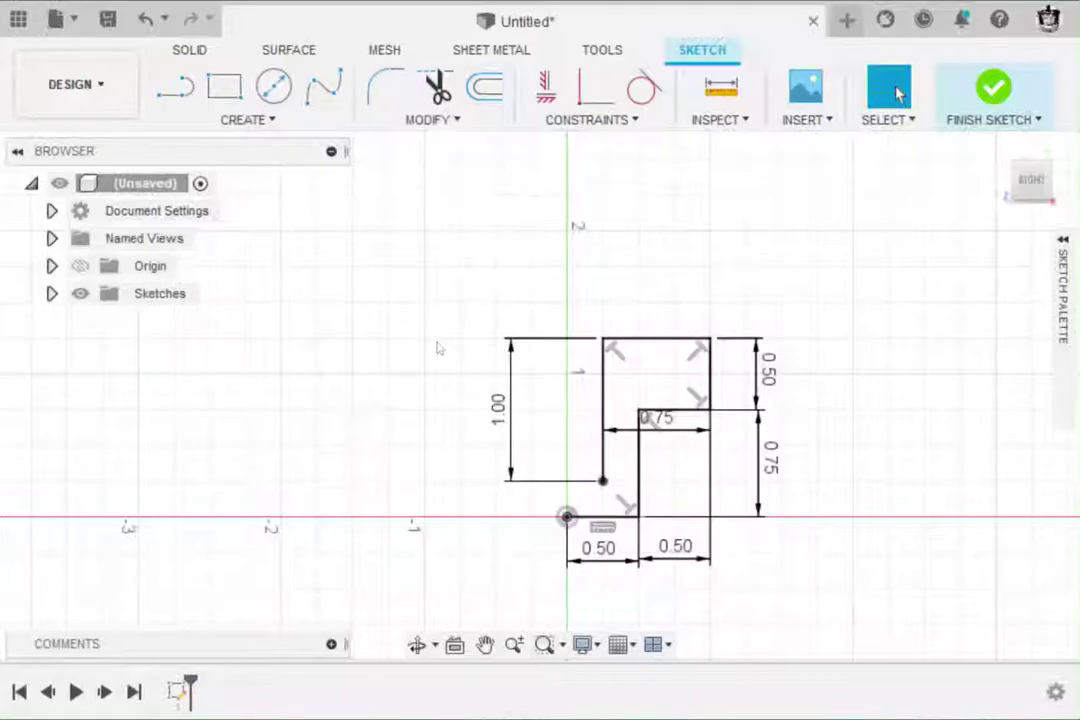
Draw a 0.25 in horizontal line leftward from the bottom of the 1 in vertical line
{"action": "key", "text": "l"}
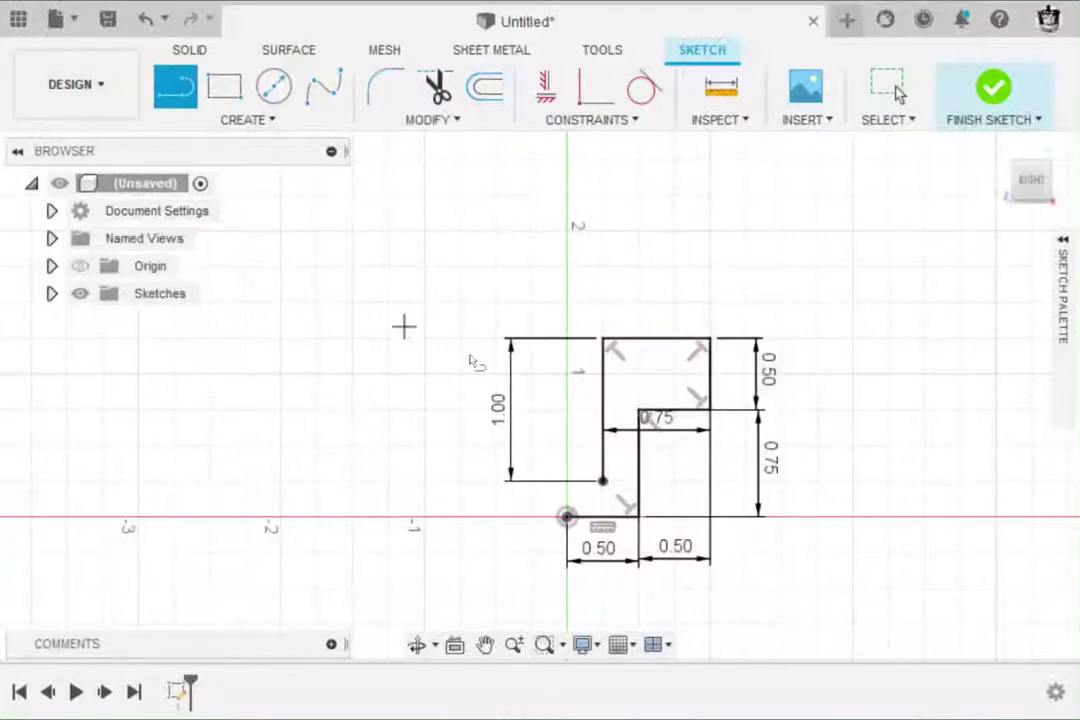
{"action": "left_click", "coordinate": [602, 481]}
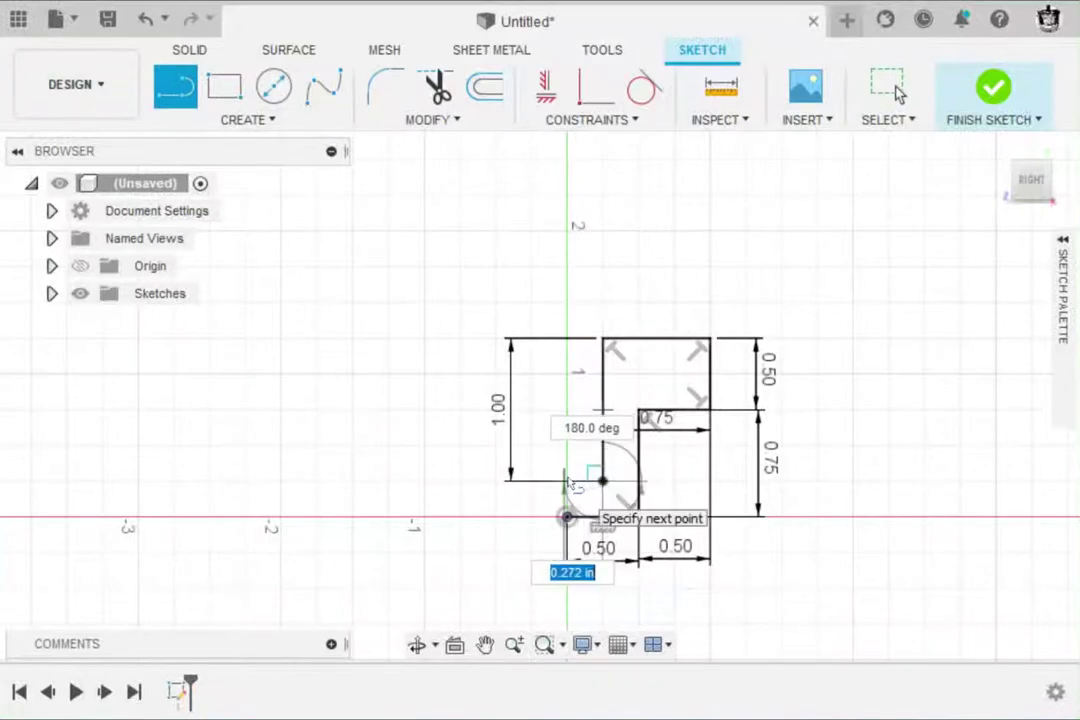
{"action": "type", "text": ".25"}
{"action": "key", "text": "Return"}
{"action": "left_click", "coordinate": [897, 93]}
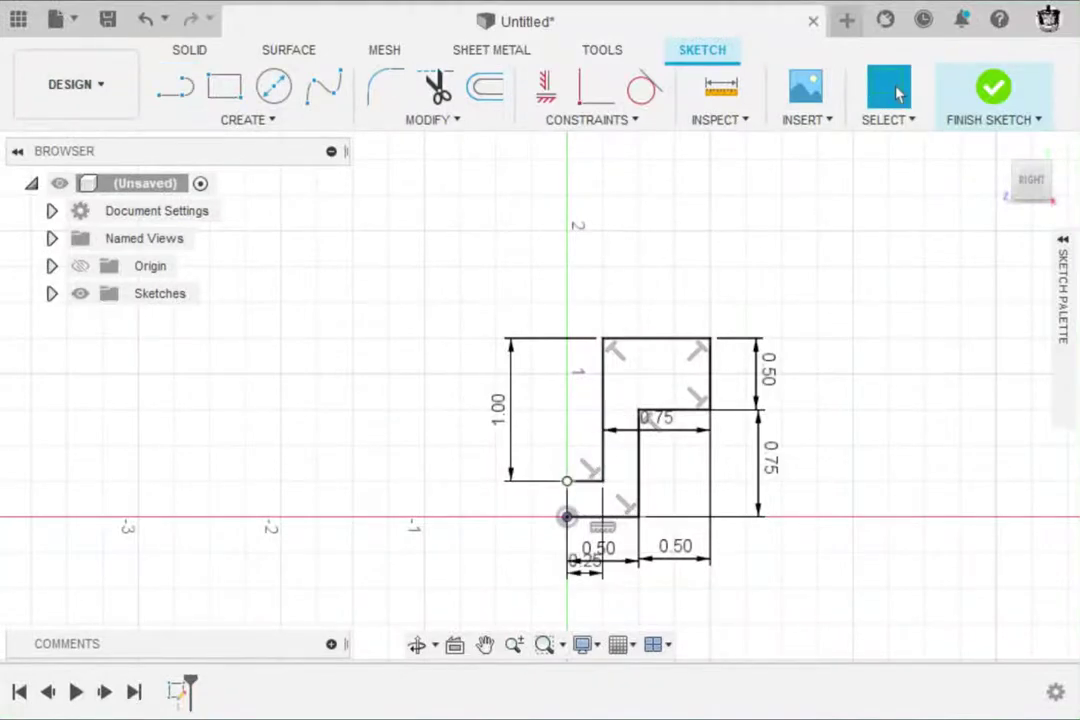
Close the profile with a vertical line from the open left end down to the origin
{"action": "key", "text": "l"}
{"action": "left_click", "coordinate": [567, 481]}
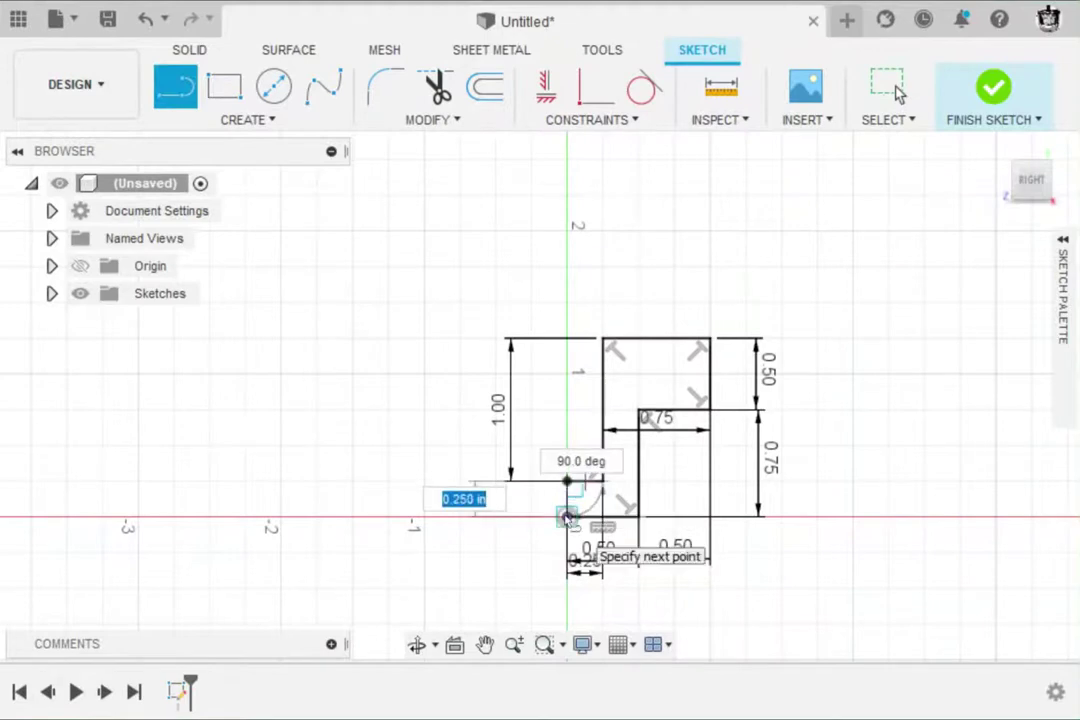
{"action": "left_click", "coordinate": [566, 517]}
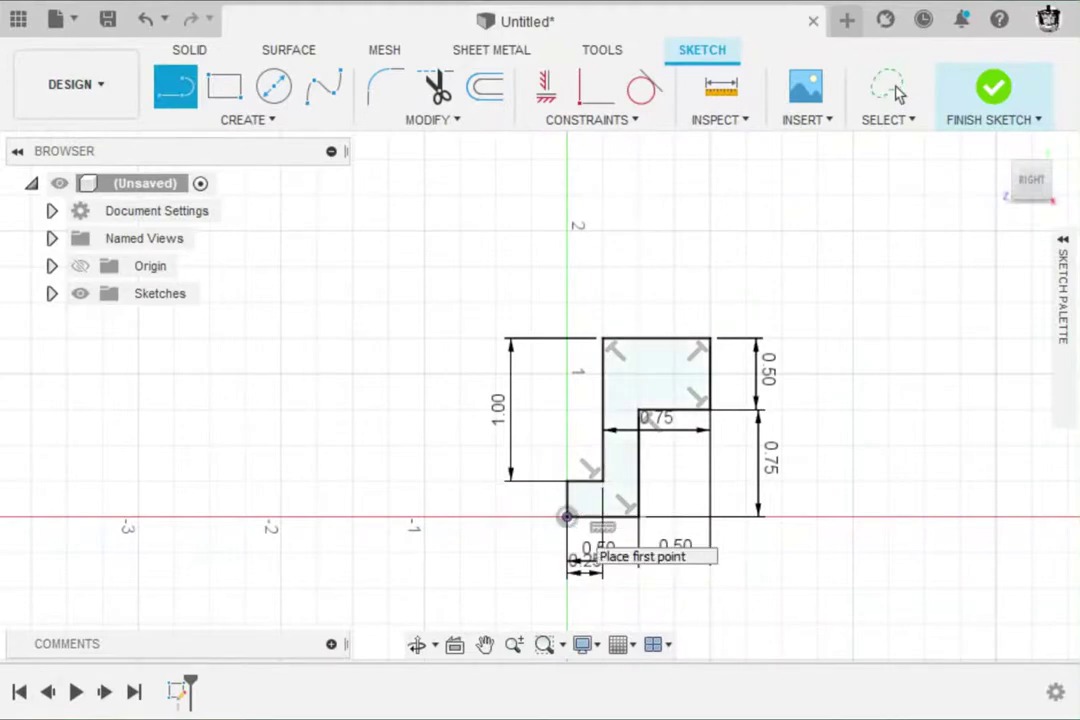
{"action": "key", "text": "Escape"}
Move the 0.25 dimension from beneath the profile to above its top edge
{"action": "scroll", "coordinate": [572, 560], "scroll_direction": "up", "scroll_amount": 1}
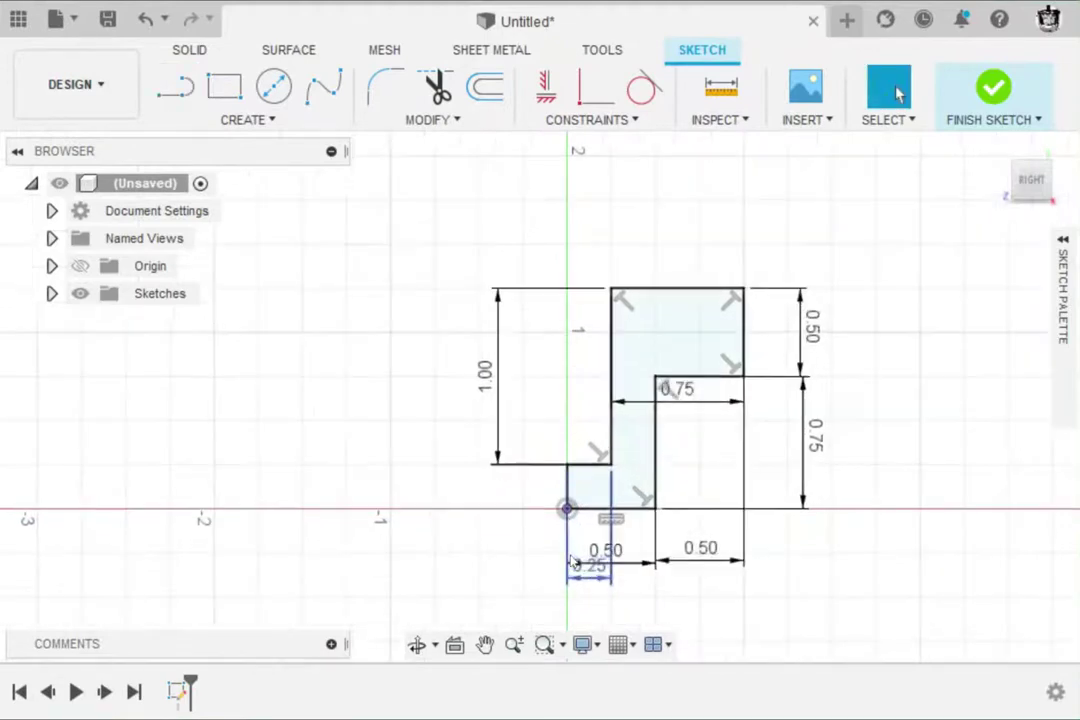
{"action": "middle_click_drag", "start_coordinate": [600, 526], "coordinate": [582, 497]}
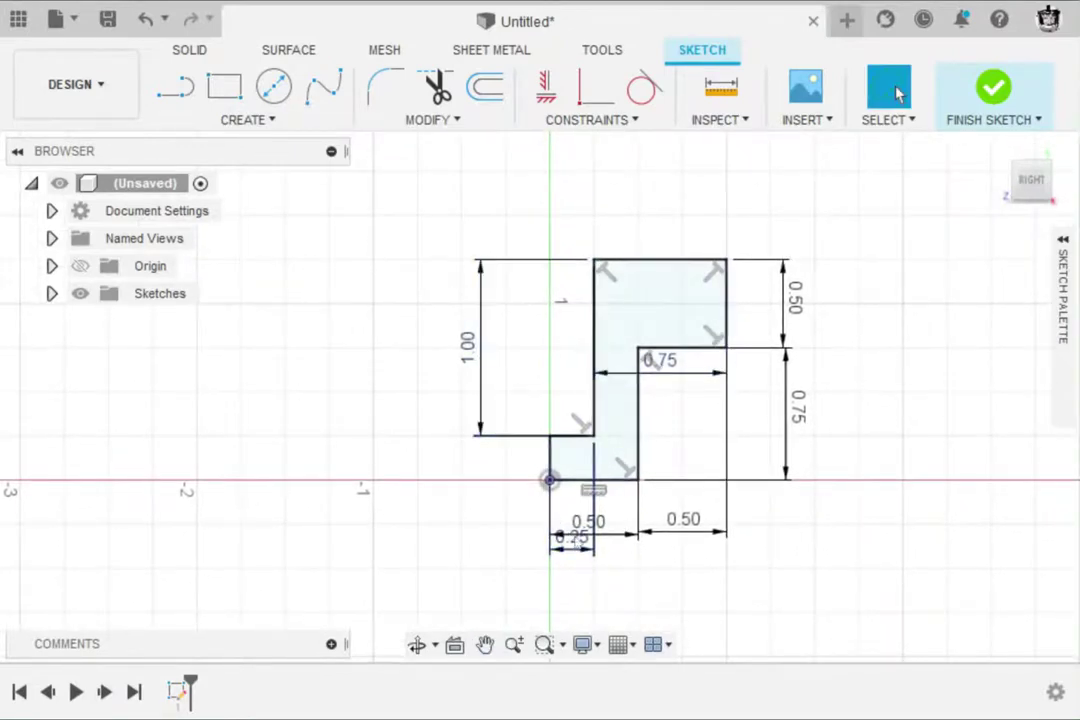
{"action": "mouse_move", "coordinate": [578, 557]}
{"action": "left_mouse_down"}
{"action": "mouse_move", "coordinate": [563, 340]}
{"action": "mouse_move", "coordinate": [578, 233]}
{"action": "left_mouse_up"}
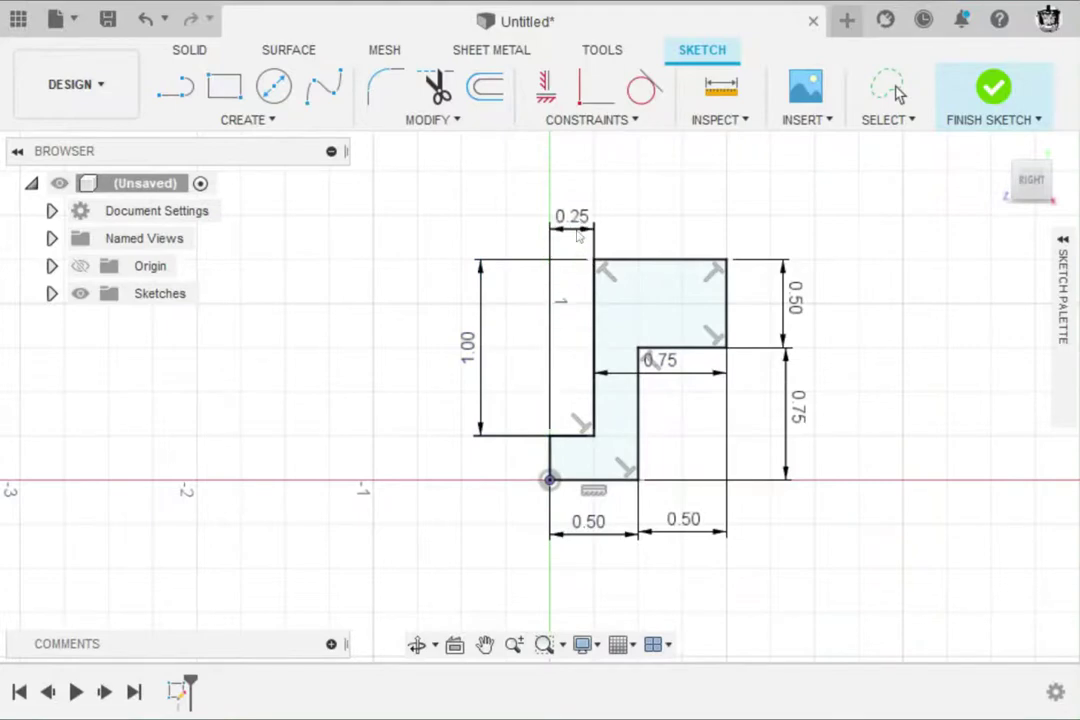
Move the 0.75 in width dimension from inside the profile to above its top edge and finish the sketch
{"action": "mouse_move", "coordinate": [661, 370]}
{"action": "left_mouse_down"}
{"action": "mouse_move", "coordinate": [668, 215]}
{"action": "mouse_move", "coordinate": [669, 230]}
{"action": "left_mouse_up"}
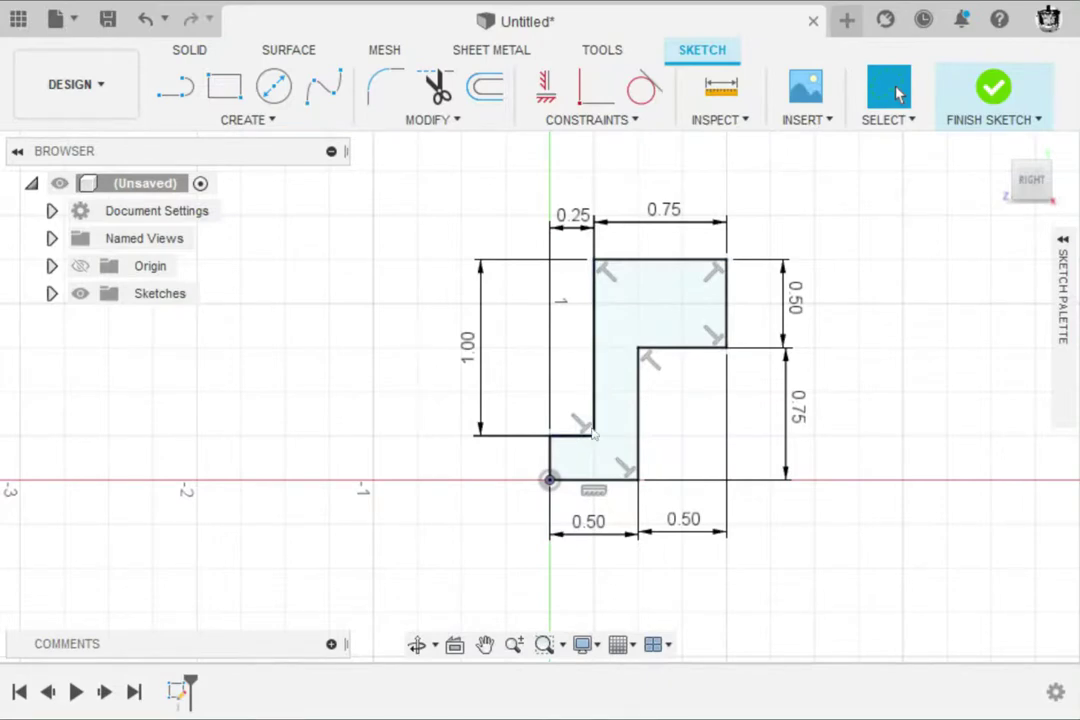
{"action": "left_click", "coordinate": [993, 90]}
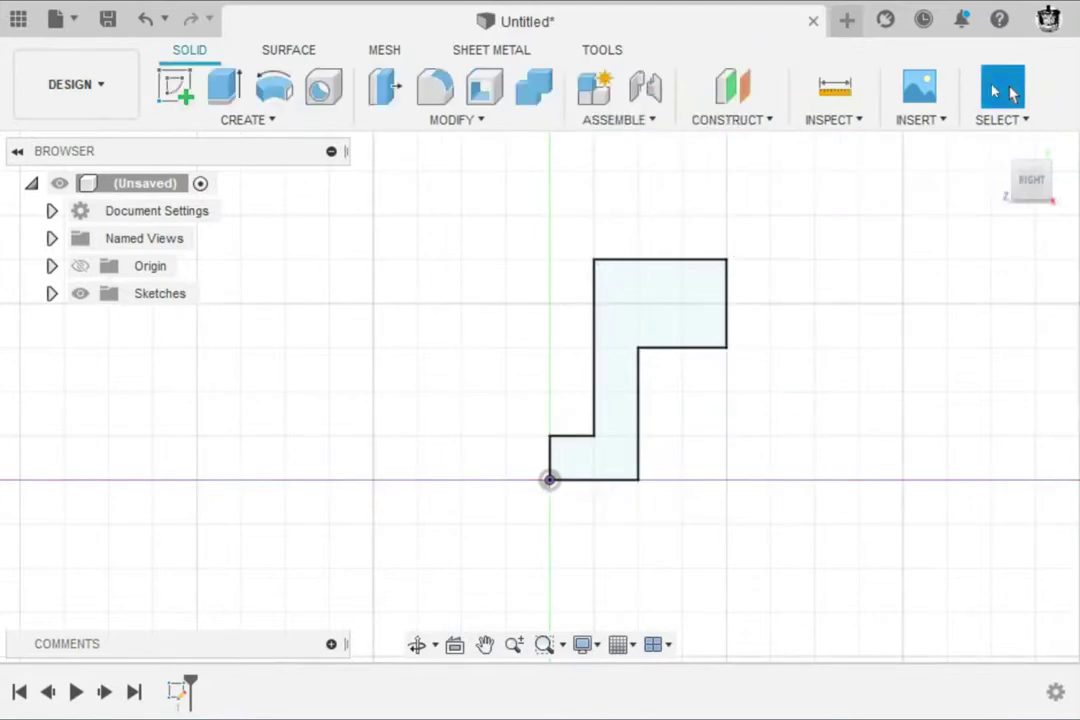
Extrude the closed side profile 2 in into a solid body
{"action": "left_click", "coordinate": [1002, 149]}
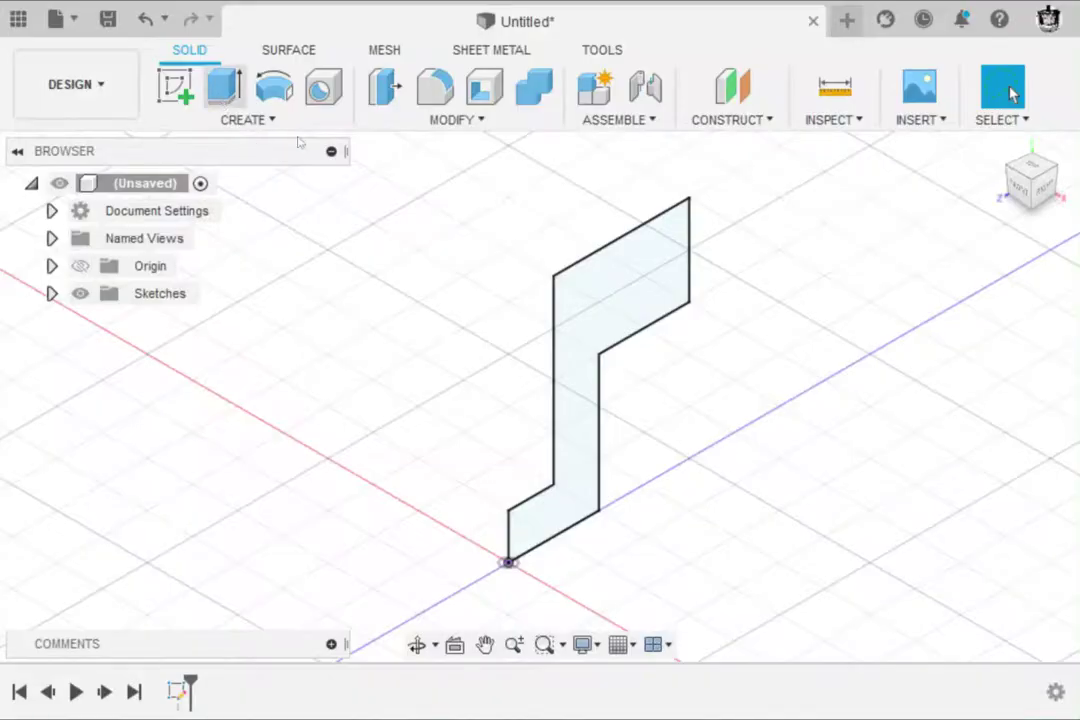
{"action": "left_click", "coordinate": [225, 84]}
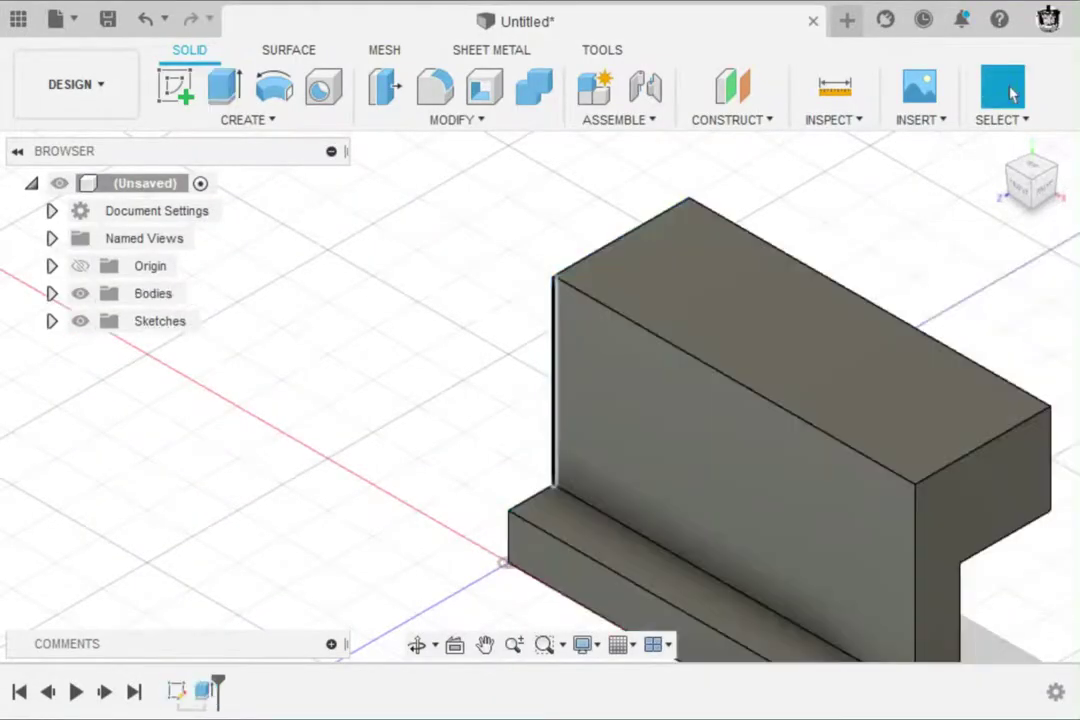
{"action": "middle_click", "coordinate": [909, 200]}
{"action": "middle_click", "coordinate": [909, 200]}
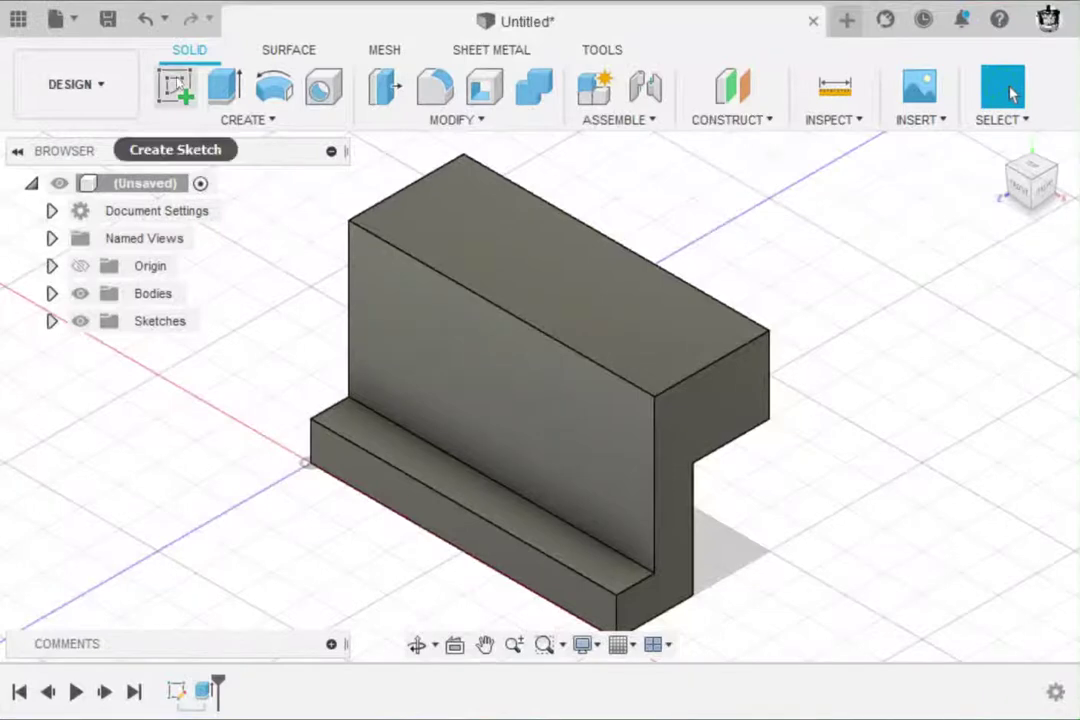
Sketch a 0.75 by 0.75 in square on the tall front face, starting from its upper-right corner, and finish the sketch
{"action": "left_click", "coordinate": [175, 85]}
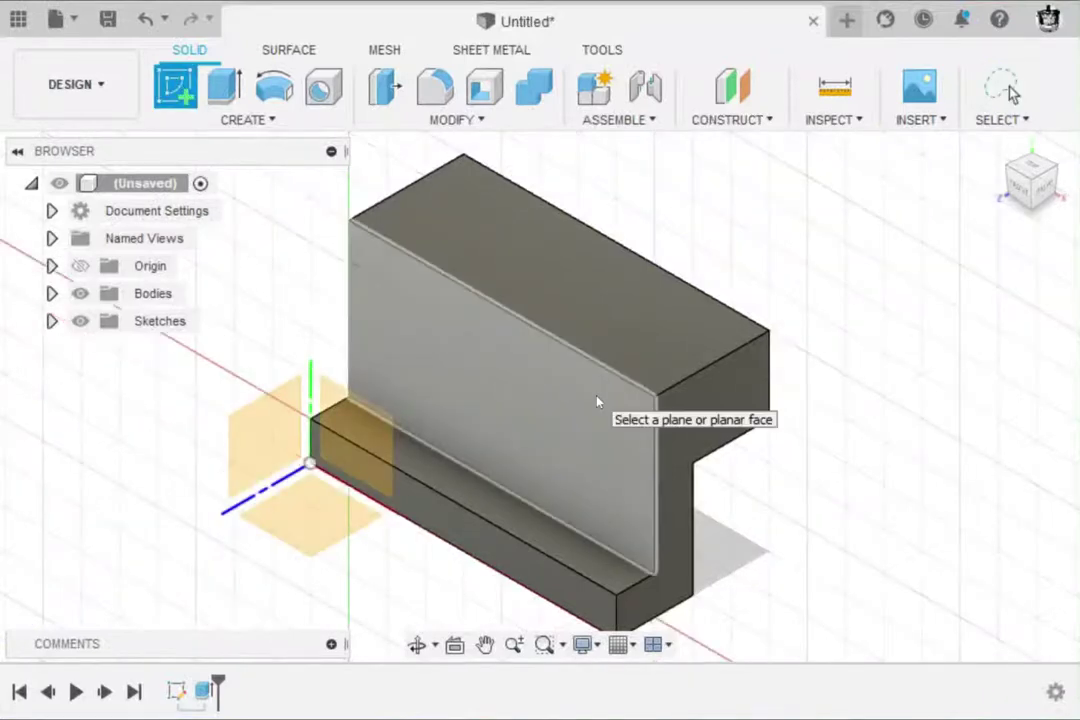
{"action": "left_click", "coordinate": [597, 402]}
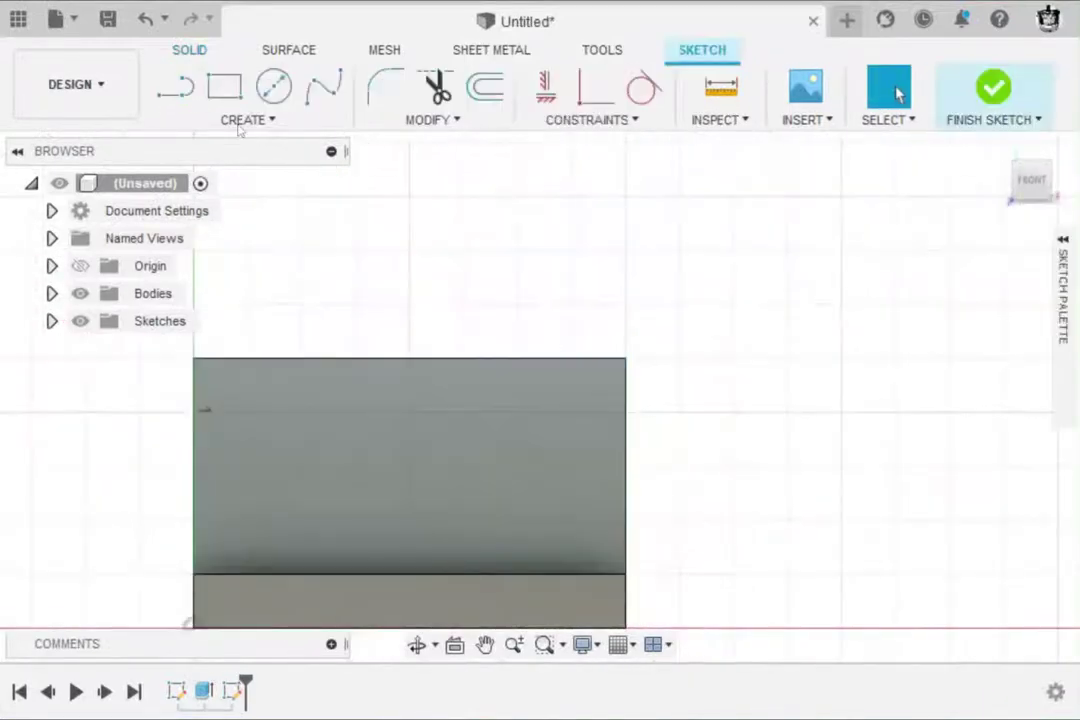
{"action": "left_click", "coordinate": [222, 88]}
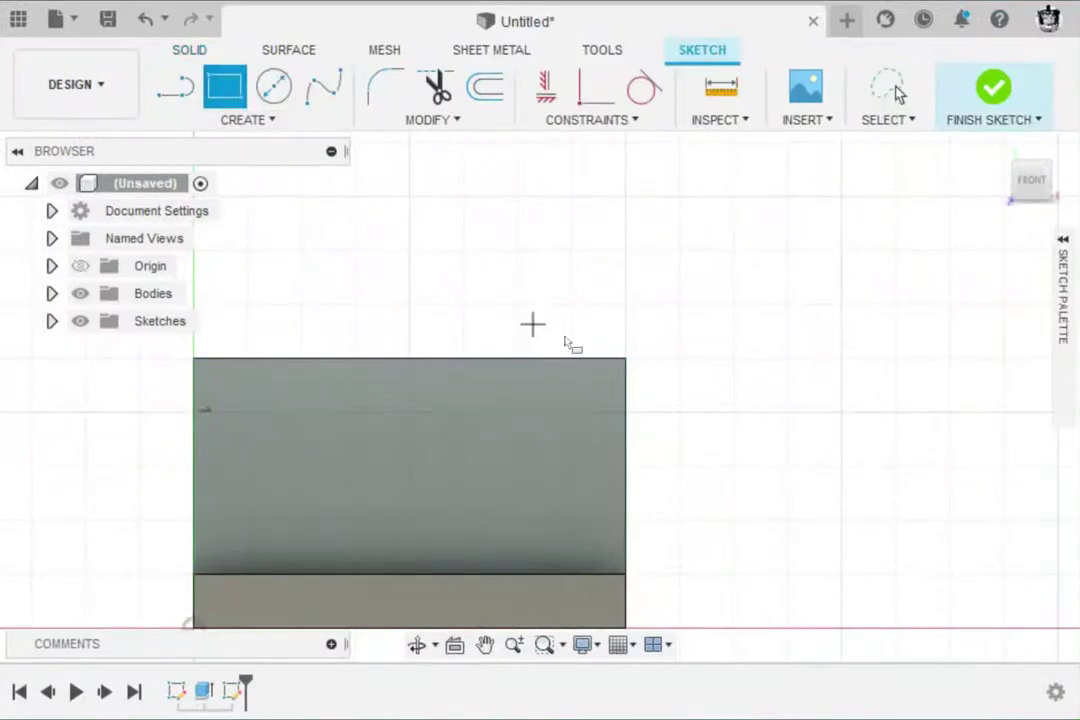
{"action": "left_click", "coordinate": [625, 359]}
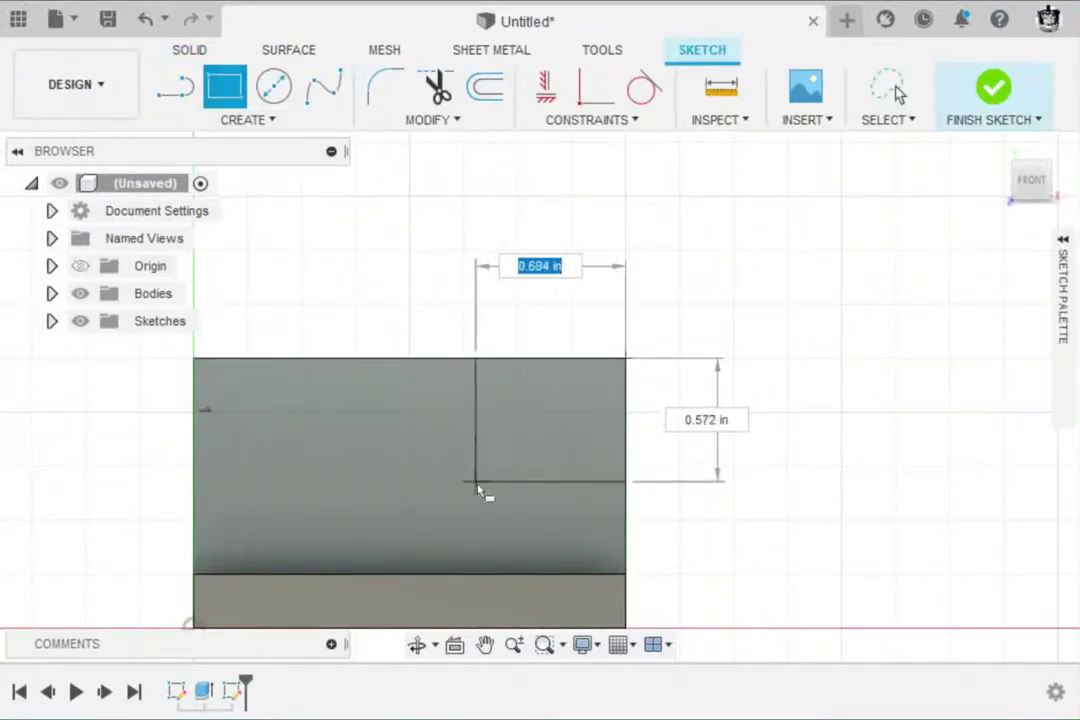
{"action": "type", "text": ".75"}
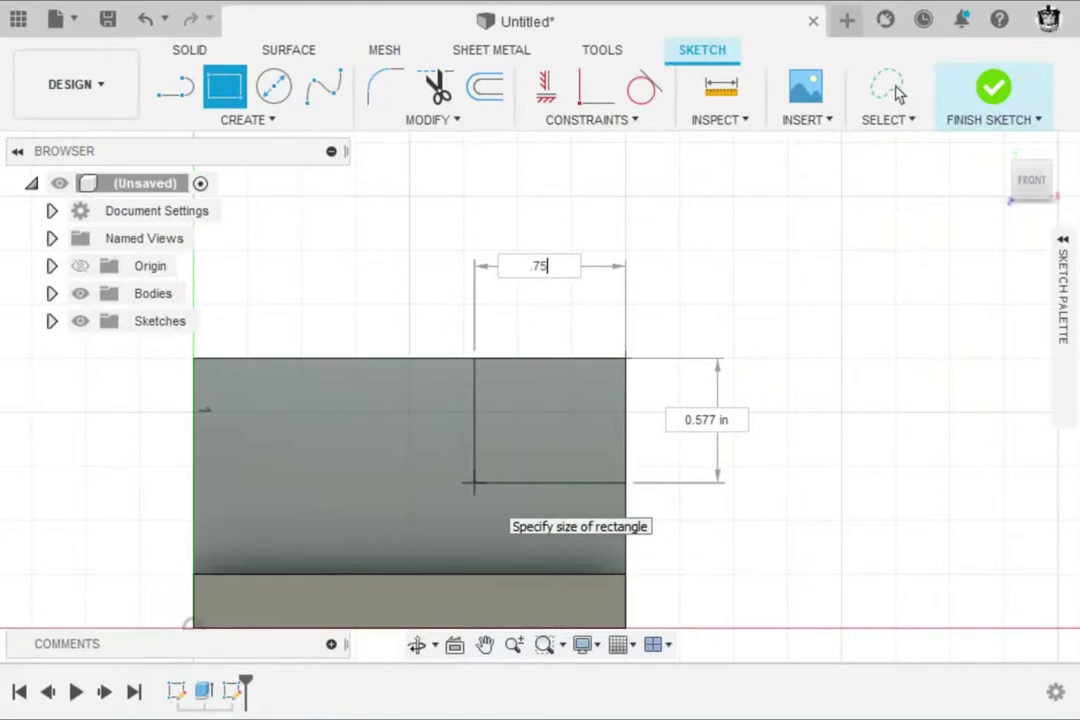
{"action": "key", "text": "Tab"}
{"action": "type", "text": ".75"}
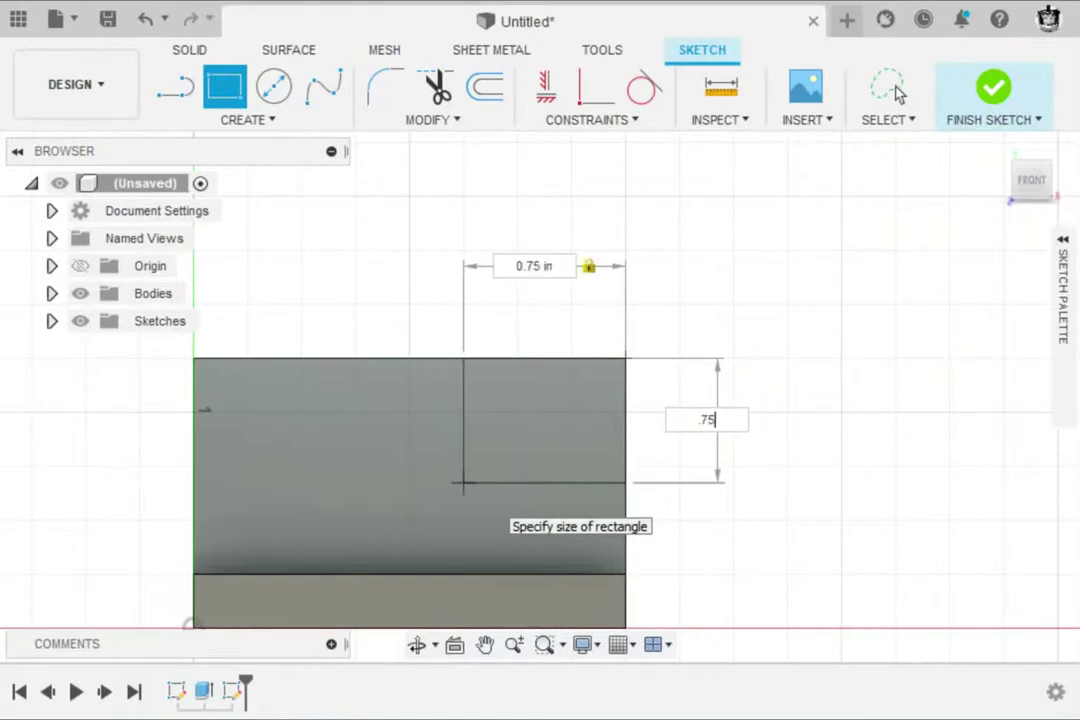
{"action": "key", "text": "Return"}
{"action": "left_click", "coordinate": [897, 92]}
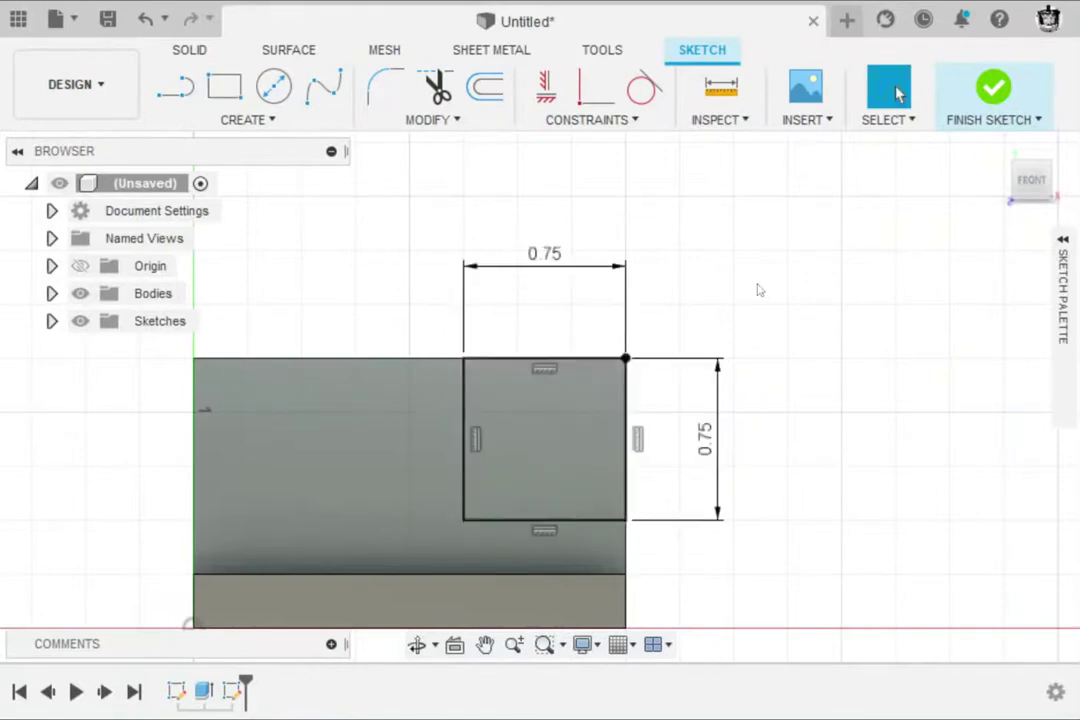
{"action": "left_click", "coordinate": [994, 94]}
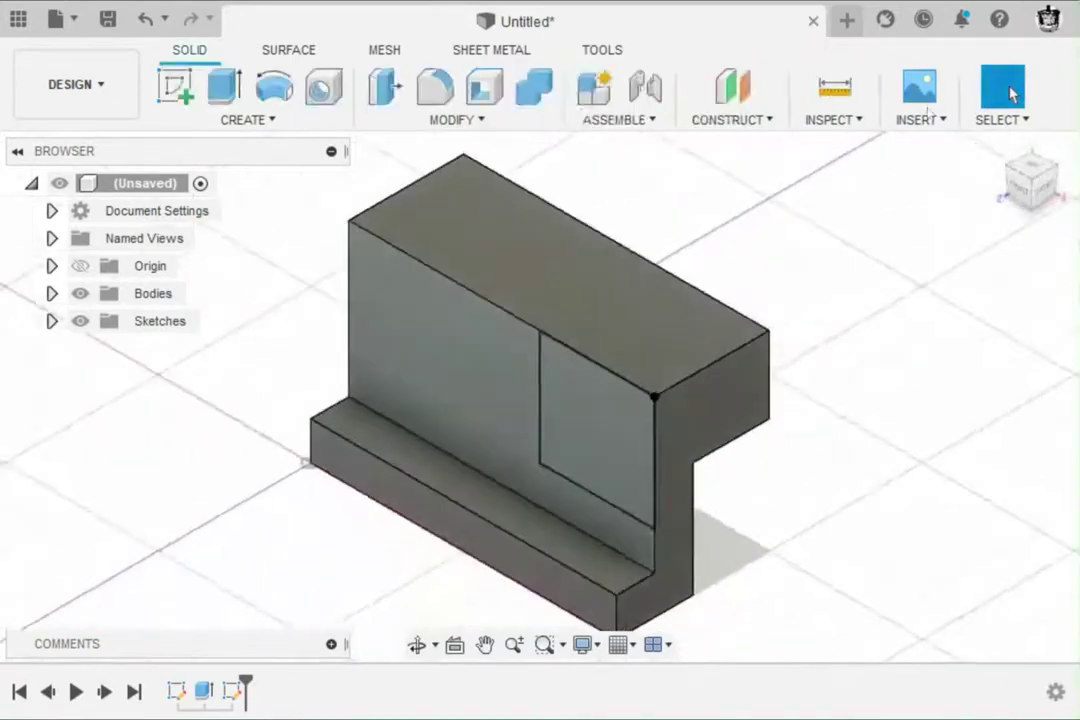
Extrude the square profile backward as a cut with extent All, notching the upper corner of the body
{"action": "left_click", "coordinate": [222, 92]}
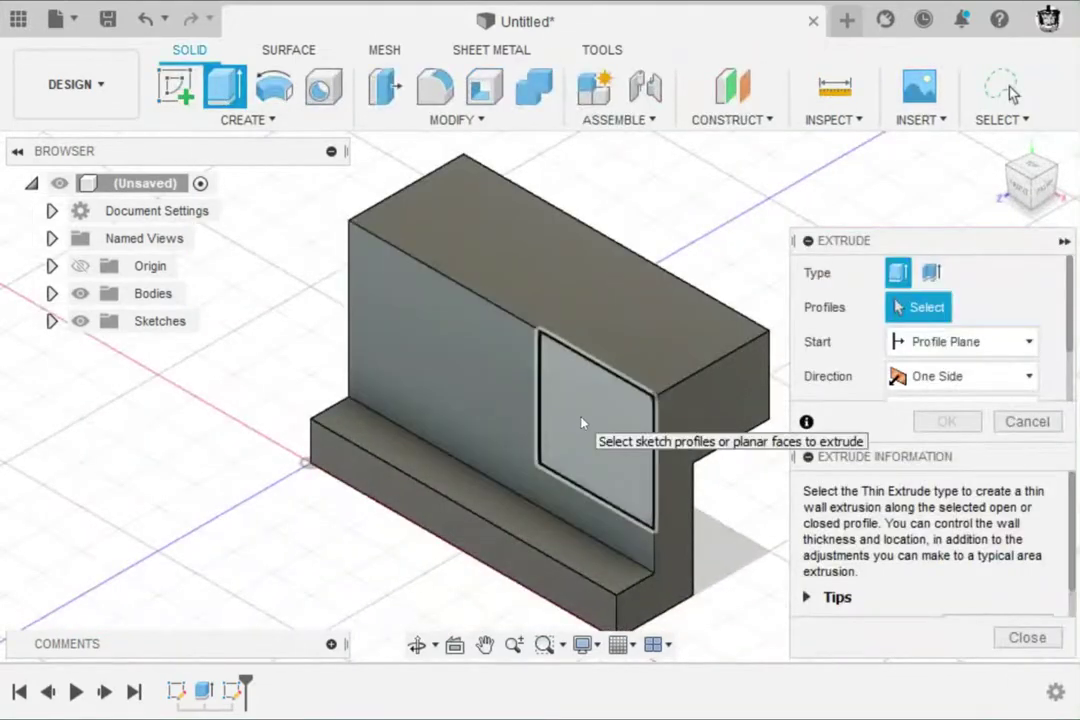
{"action": "left_click", "coordinate": [582, 423]}
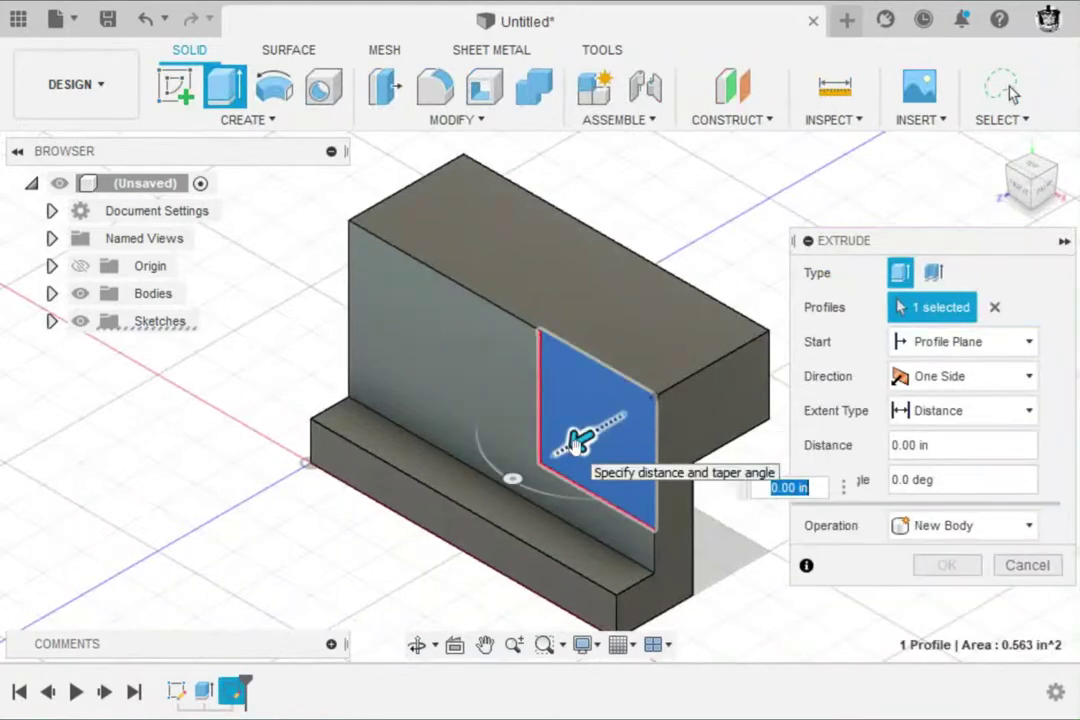
{"action": "left_click_drag", "start_coordinate": [579, 441], "coordinate": [808, 322]}
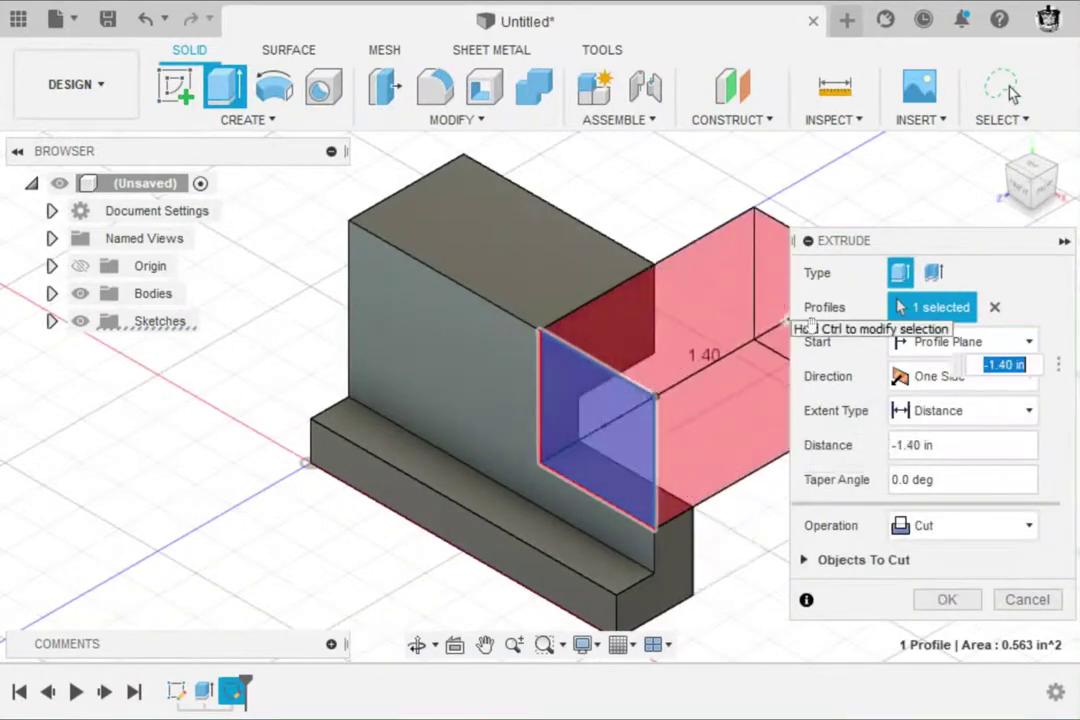
{"action": "left_click", "coordinate": [940, 420]}
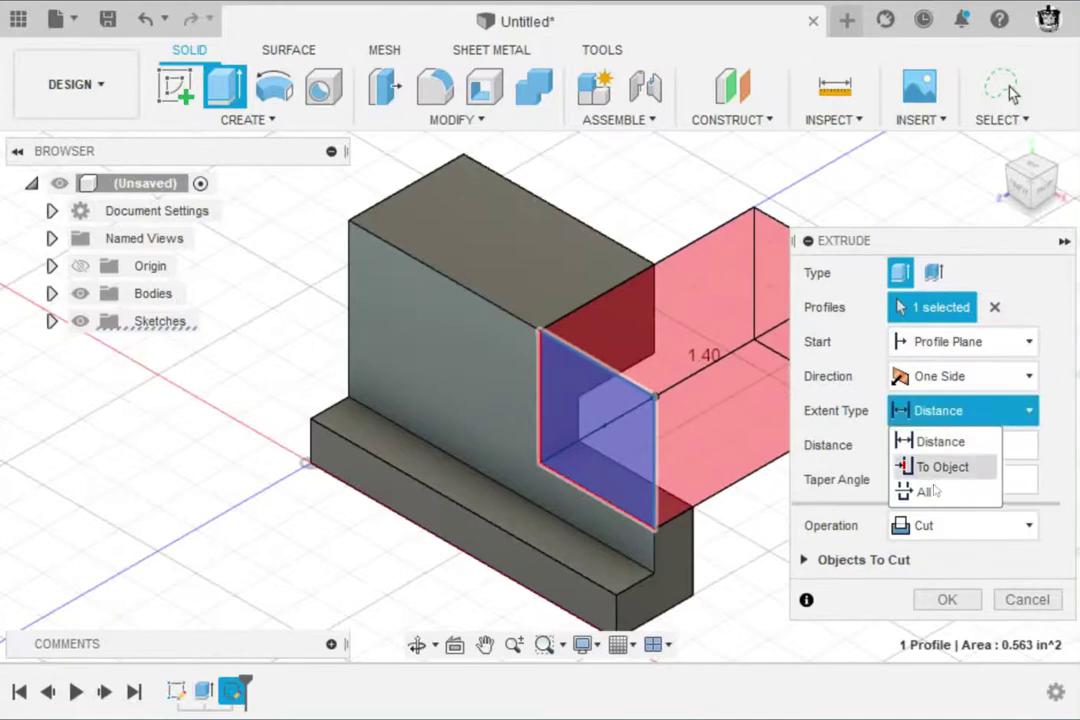
{"action": "left_click", "coordinate": [932, 492]}
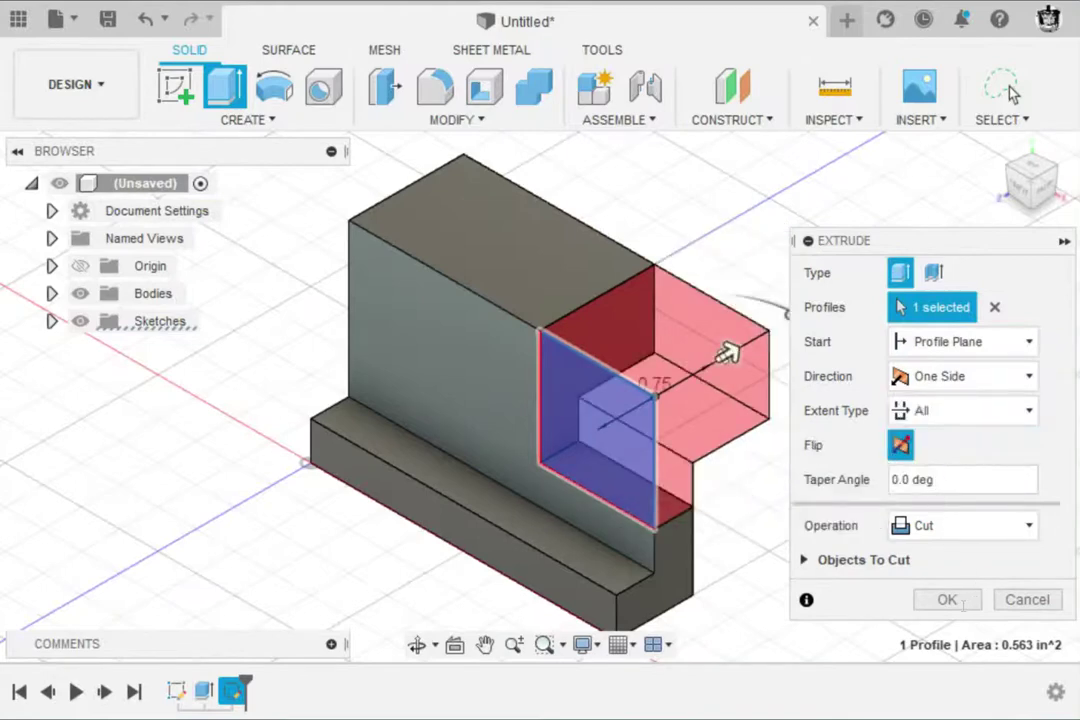
{"action": "left_click", "coordinate": [947, 600]}
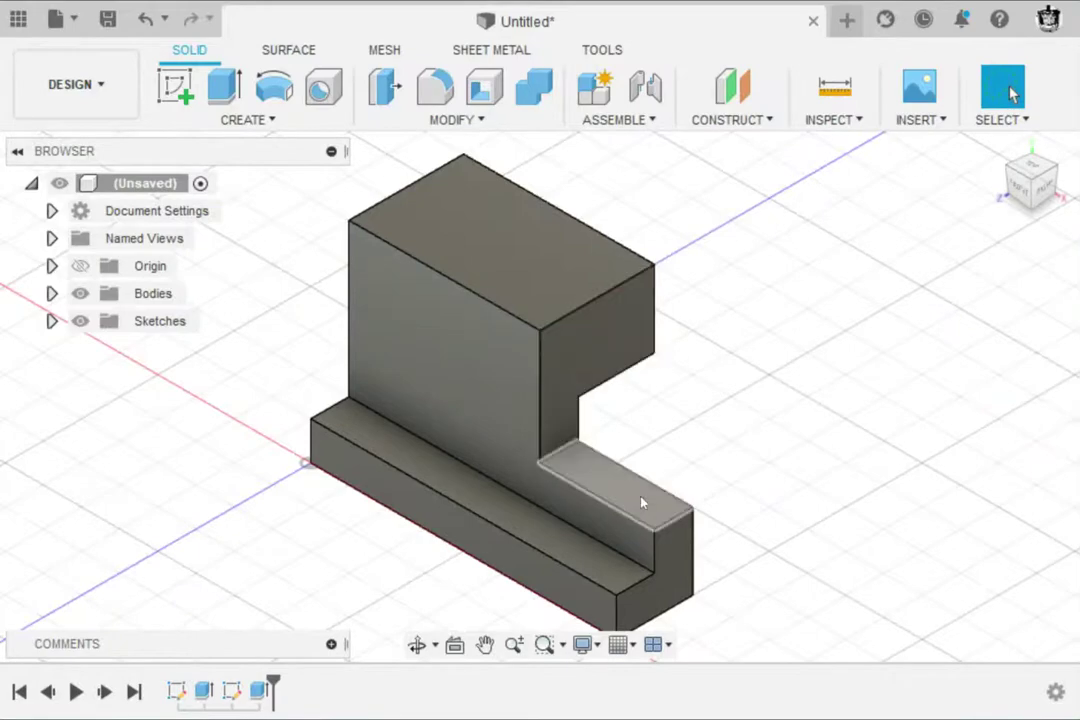
Sketch a 0.25 in diameter circle on the top face near its notch-side rear corner and move its diameter label outside the circle
{"action": "key", "text": "alt+Tab"}
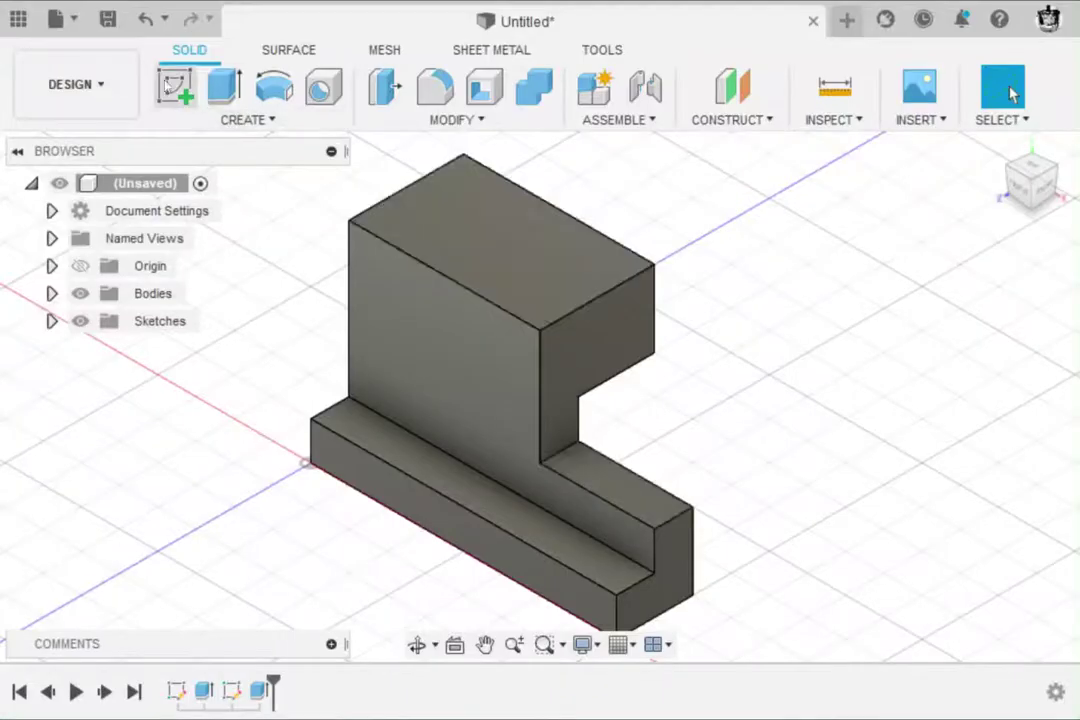
{"action": "left_click", "coordinate": [456, 239]}
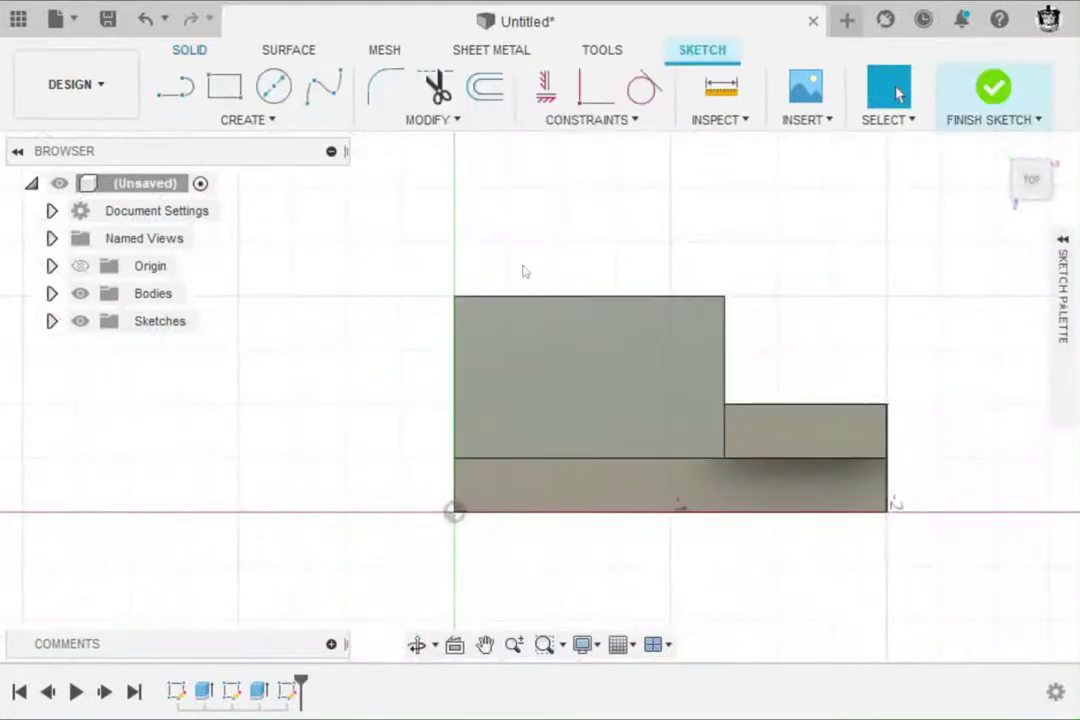
{"action": "left_click", "coordinate": [274, 86]}
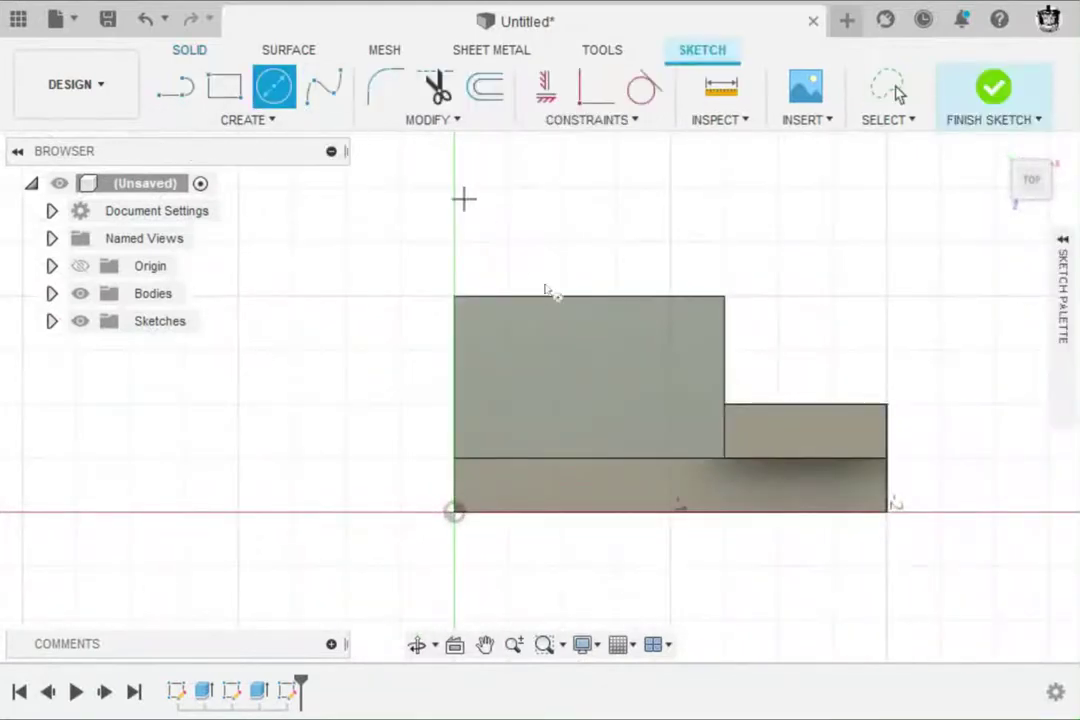
{"action": "left_click", "coordinate": [656, 354]}
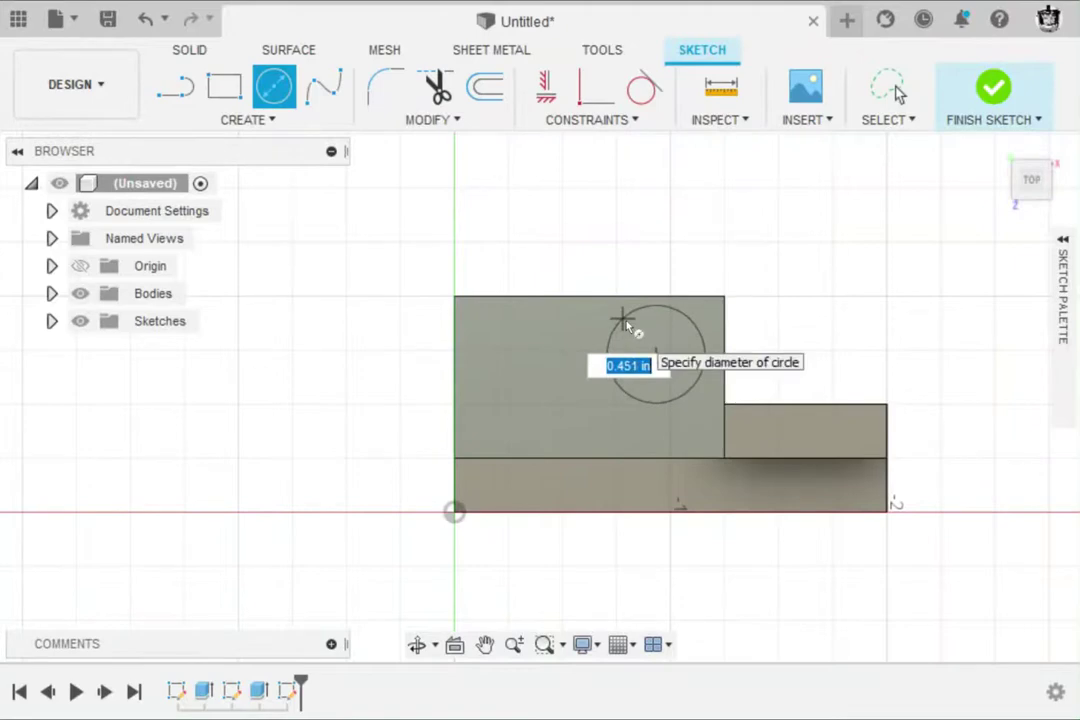
{"action": "type", "text": ".25"}
{"action": "key", "text": "Return"}
{"action": "left_click", "coordinate": [897, 93]}
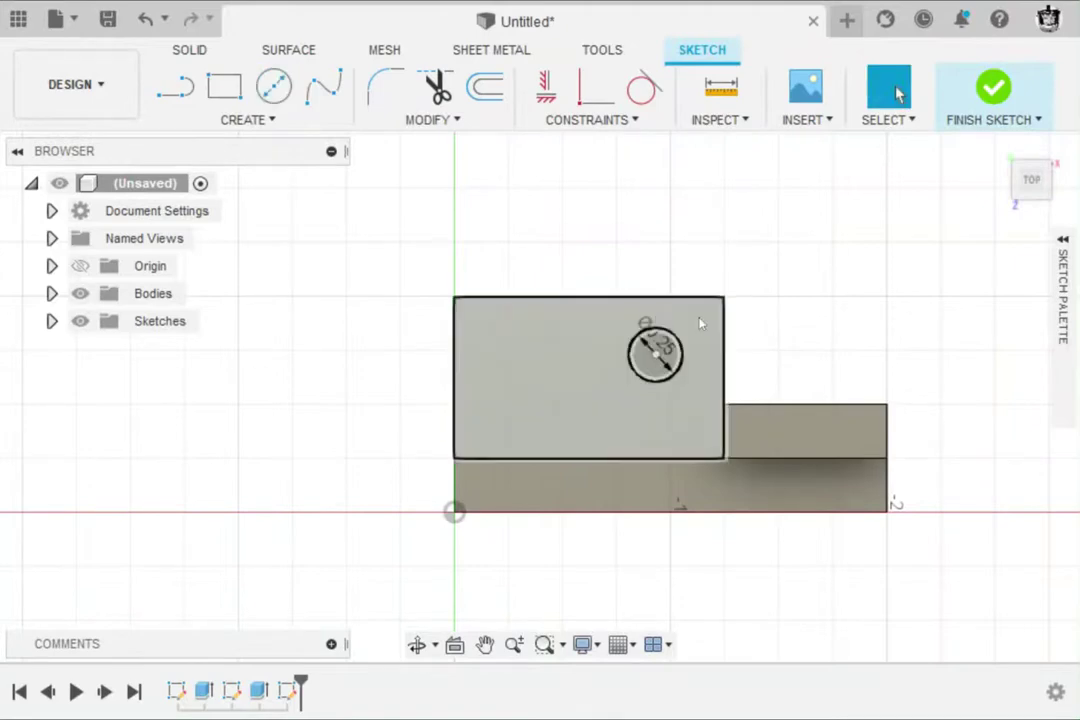
{"action": "scroll", "coordinate": [720, 348], "scroll_direction": "up", "scroll_amount": 2}
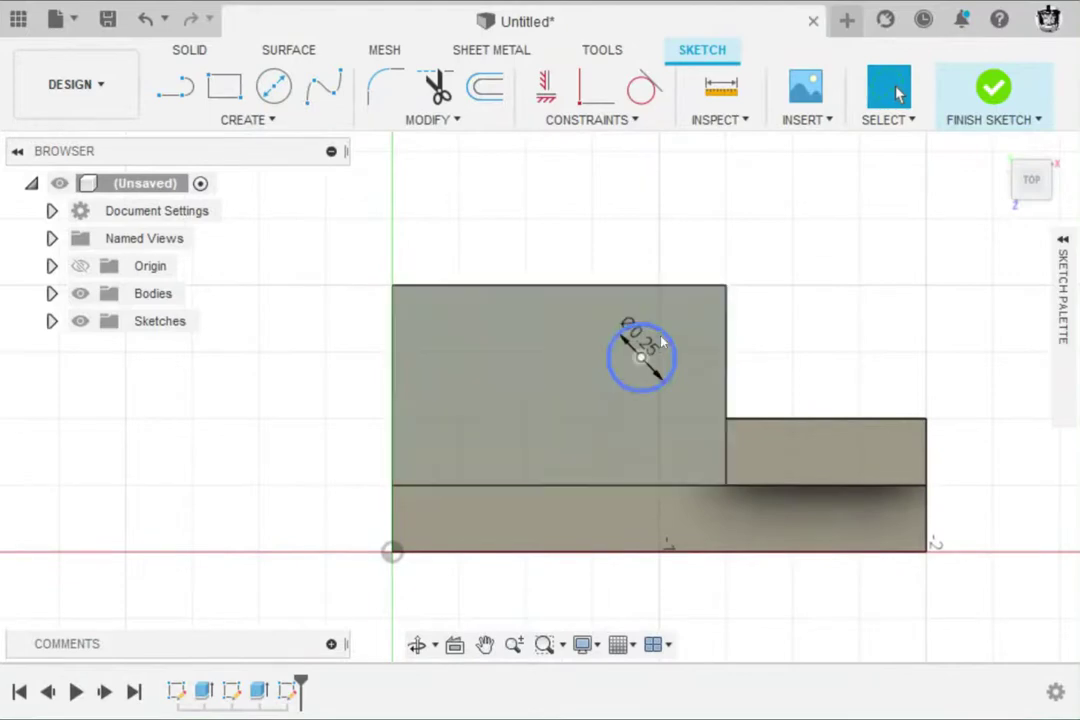
{"action": "left_click_drag", "start_coordinate": [632, 332], "coordinate": [585, 391]}
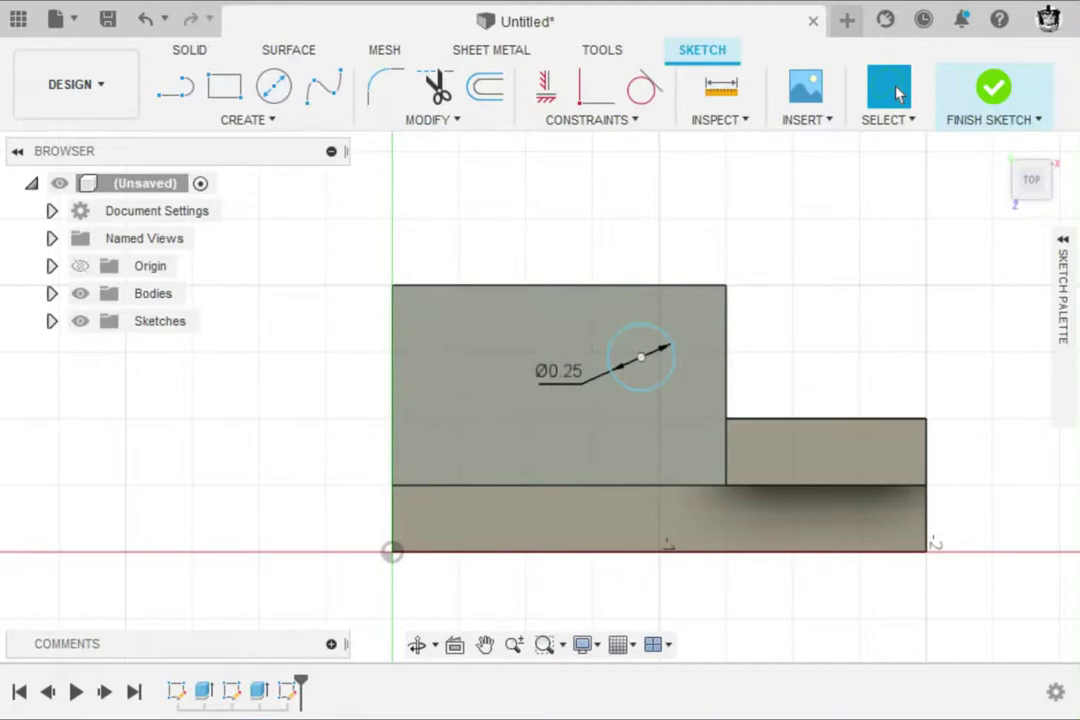
Dimension the circle's center 0.25 in horizontally from the top face's notch-side rear corner
{"action": "key", "text": "d"}
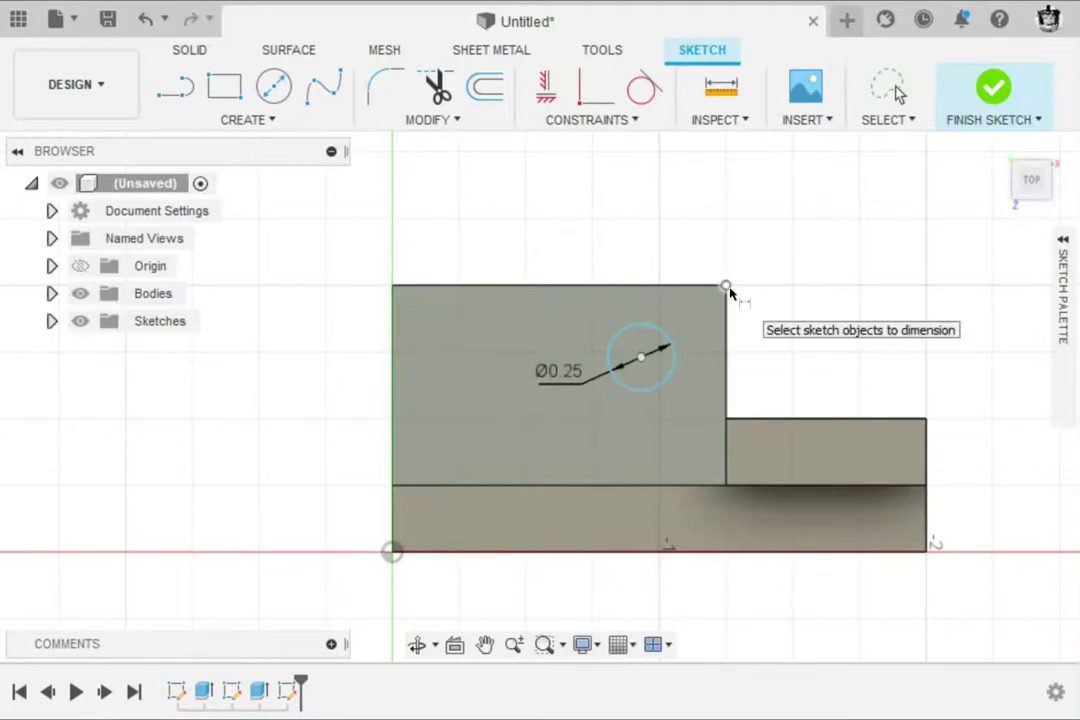
{"action": "key", "text": "alt+Tab"}
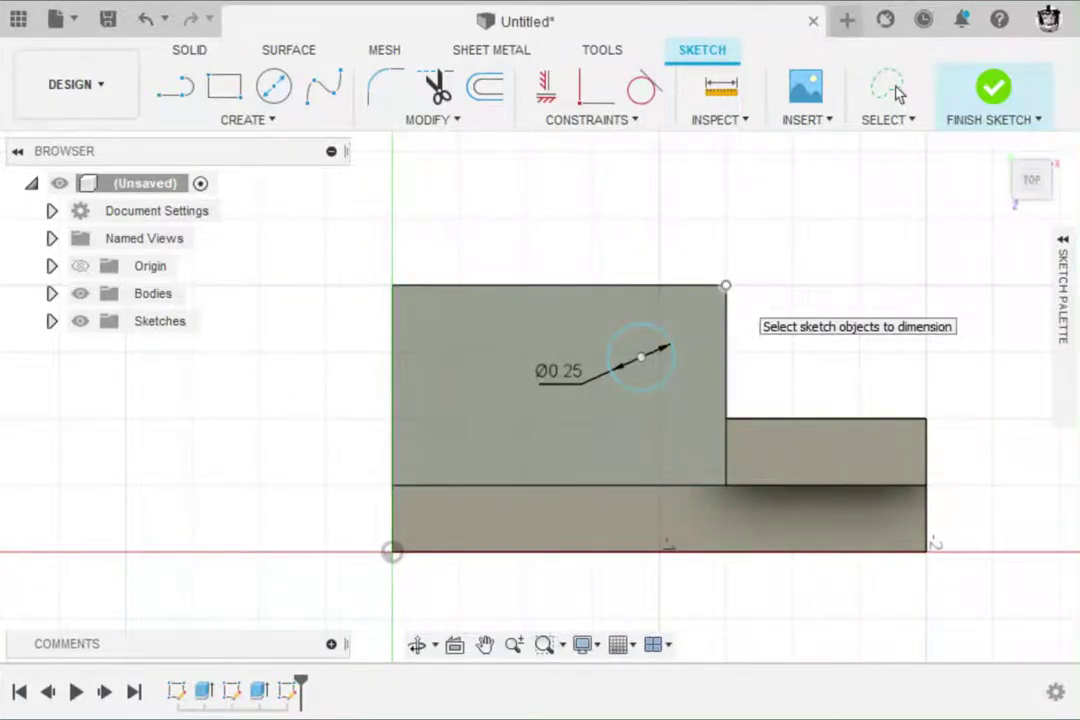
{"action": "left_click", "coordinate": [726, 287]}
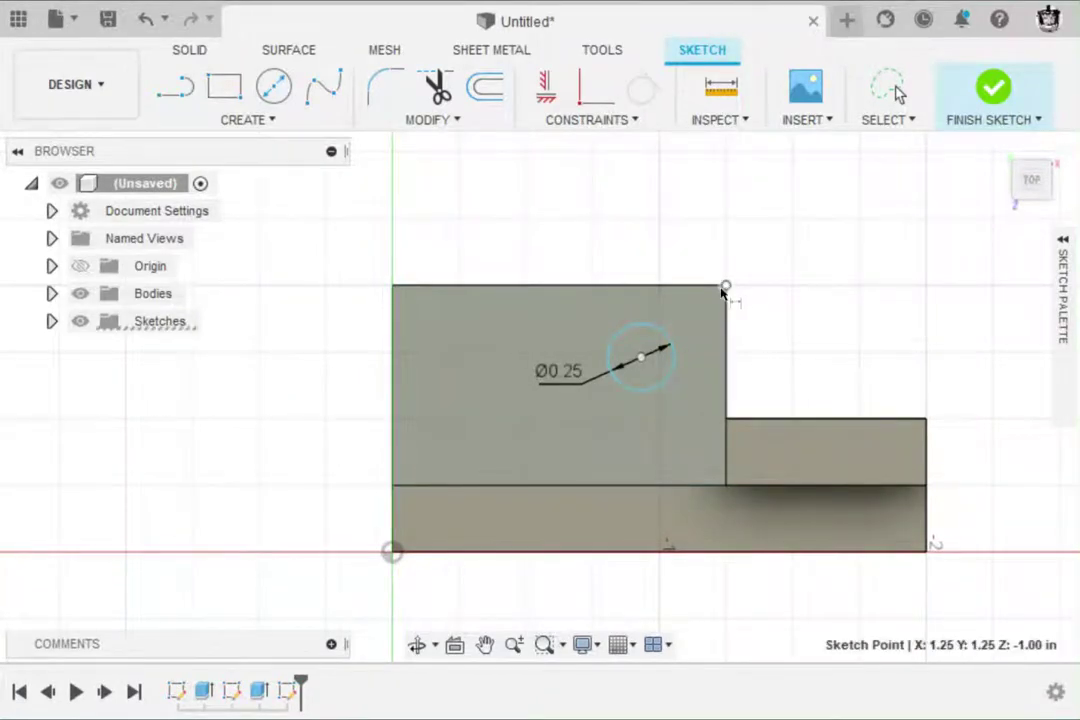
{"action": "left_click", "coordinate": [641, 357]}
{"action": "left_click", "coordinate": [679, 232]}
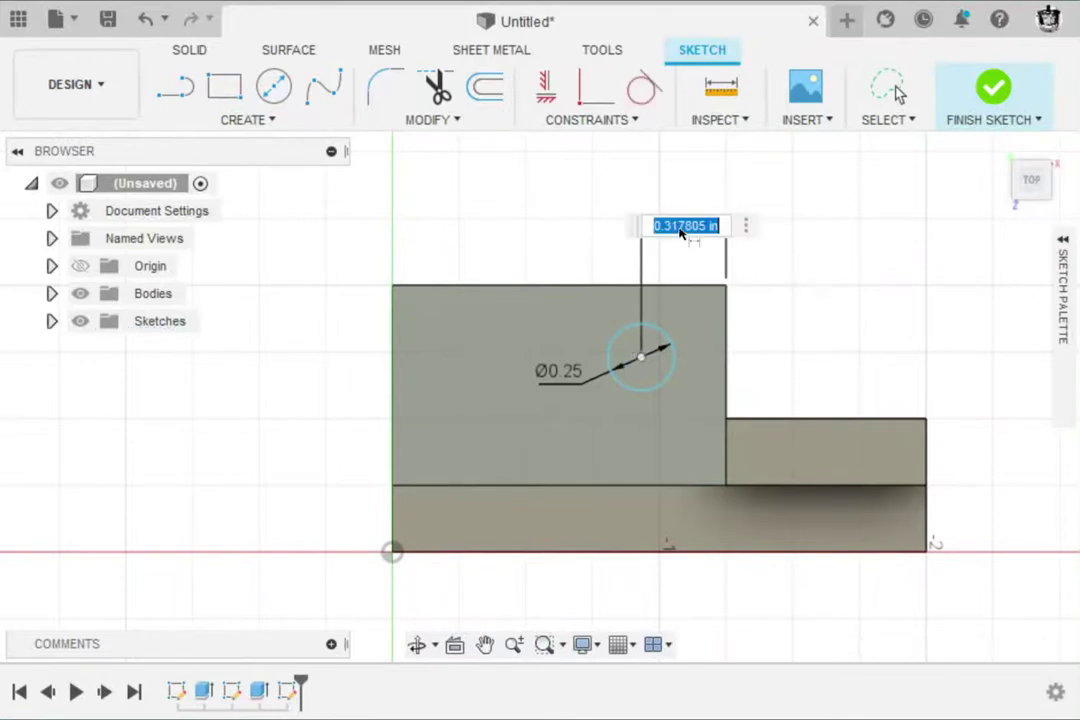
{"action": "type", "text": "0.25"}
{"action": "key", "text": "Return"}
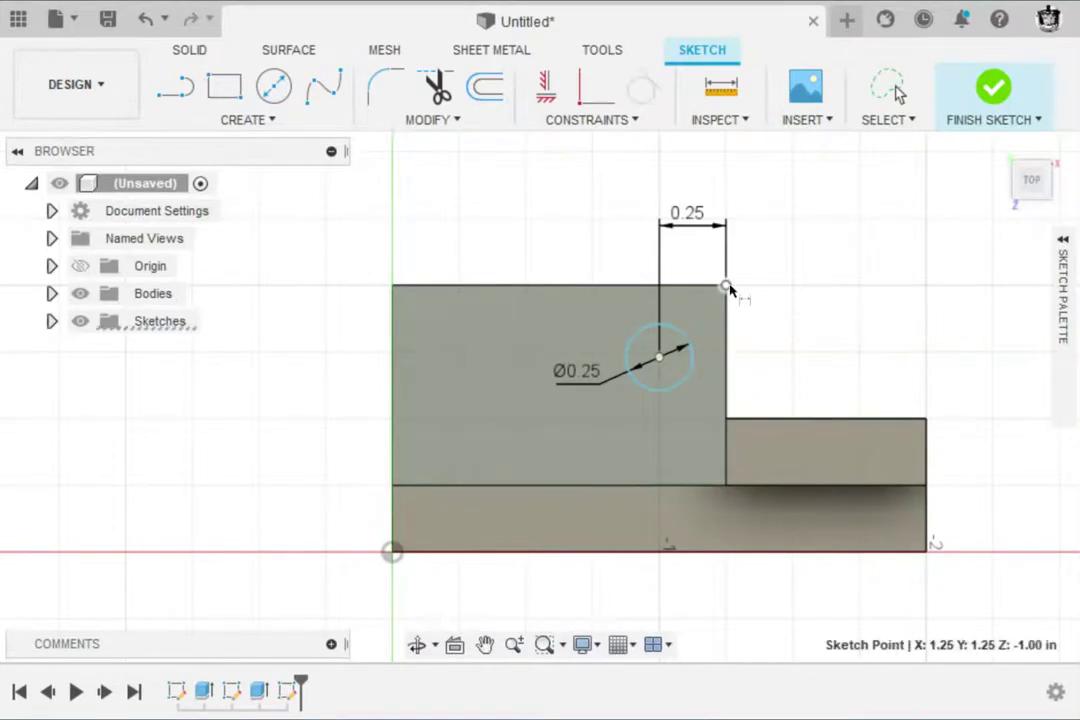
Dimension the circle's center 0.25 in from the top face's rear edge, using the same corner, and finish the sketch
{"action": "left_click", "coordinate": [727, 287]}
{"action": "left_click", "coordinate": [659, 357]}
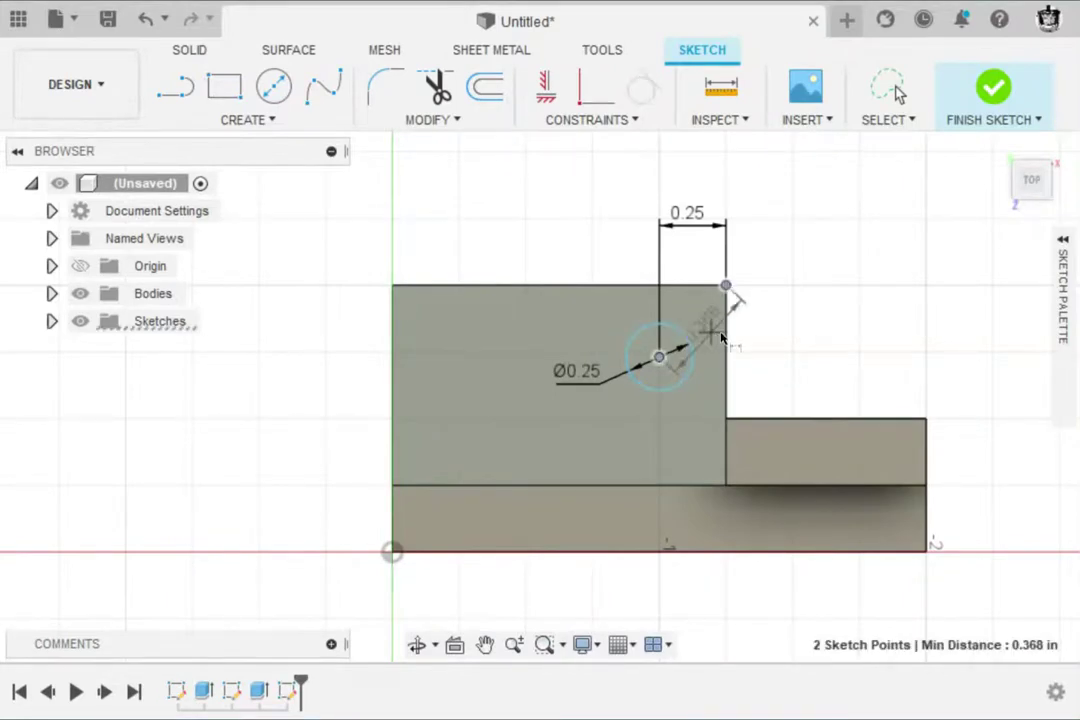
{"action": "left_click", "coordinate": [767, 317]}
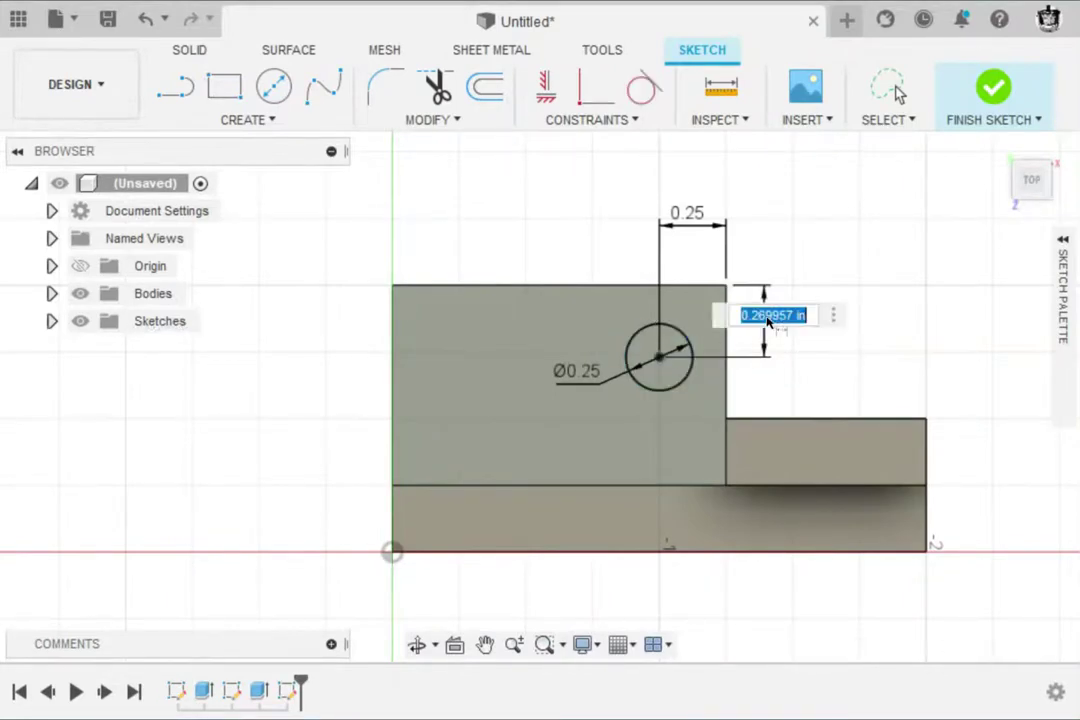
{"action": "type", "text": ".25"}
{"action": "key", "text": "Return"}
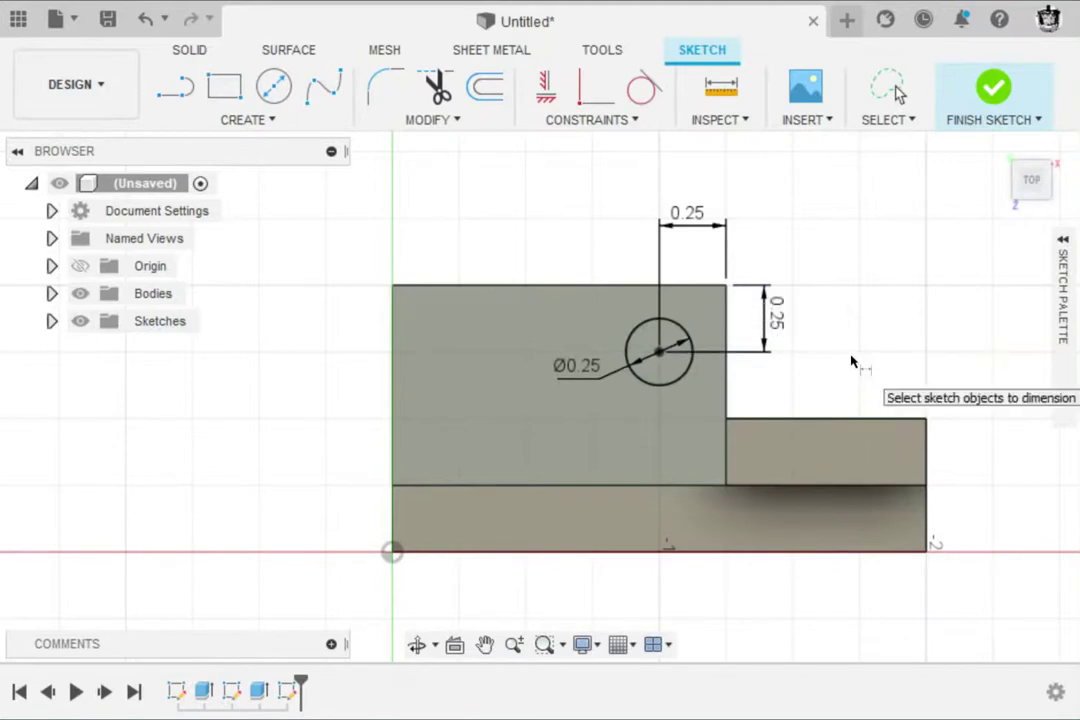
{"action": "left_click", "coordinate": [991, 92]}
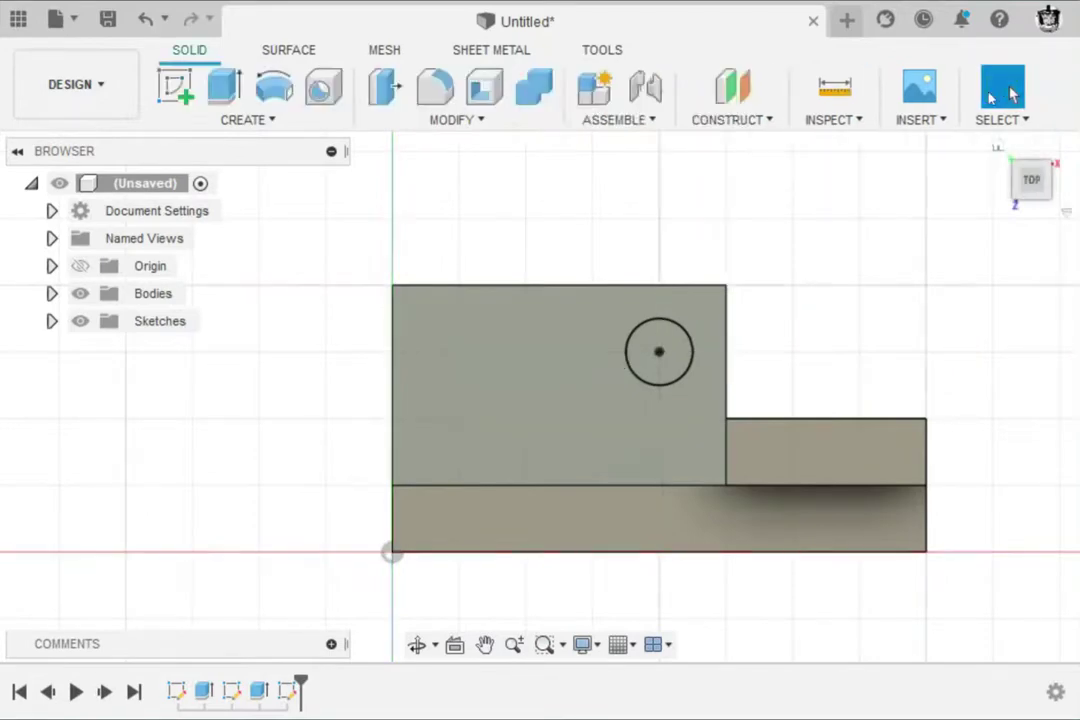
Extrude the circle on the top face downward as a cut with extent All to make the vertical hole
{"action": "left_click", "coordinate": [998, 147]}
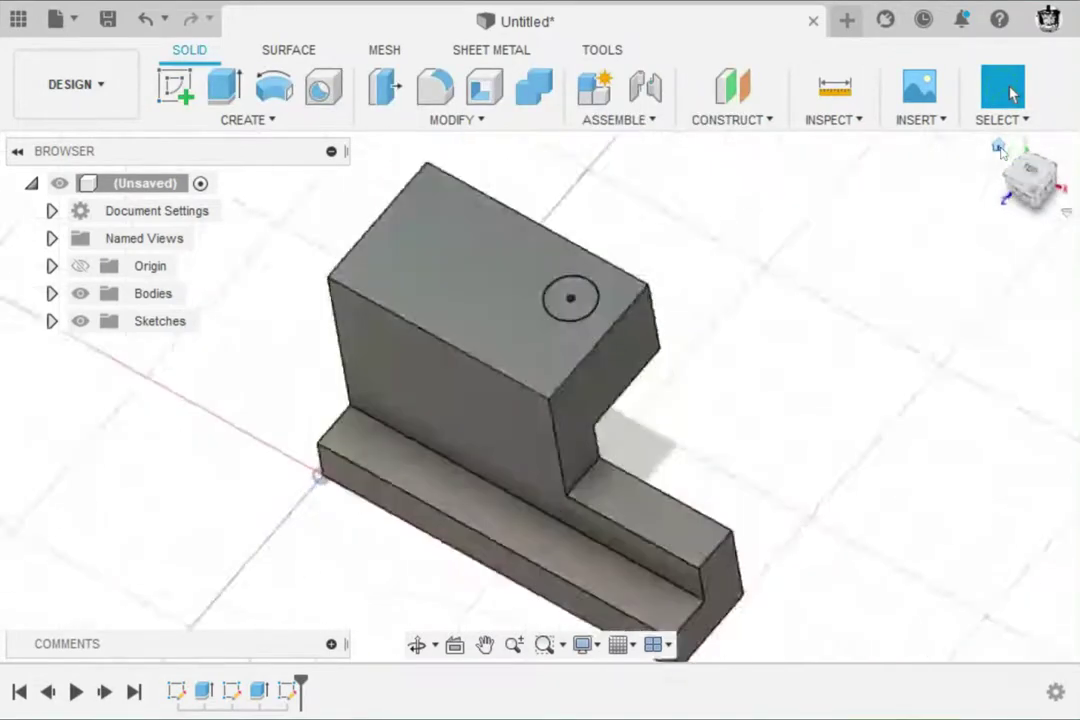
{"action": "left_click", "coordinate": [212, 88]}
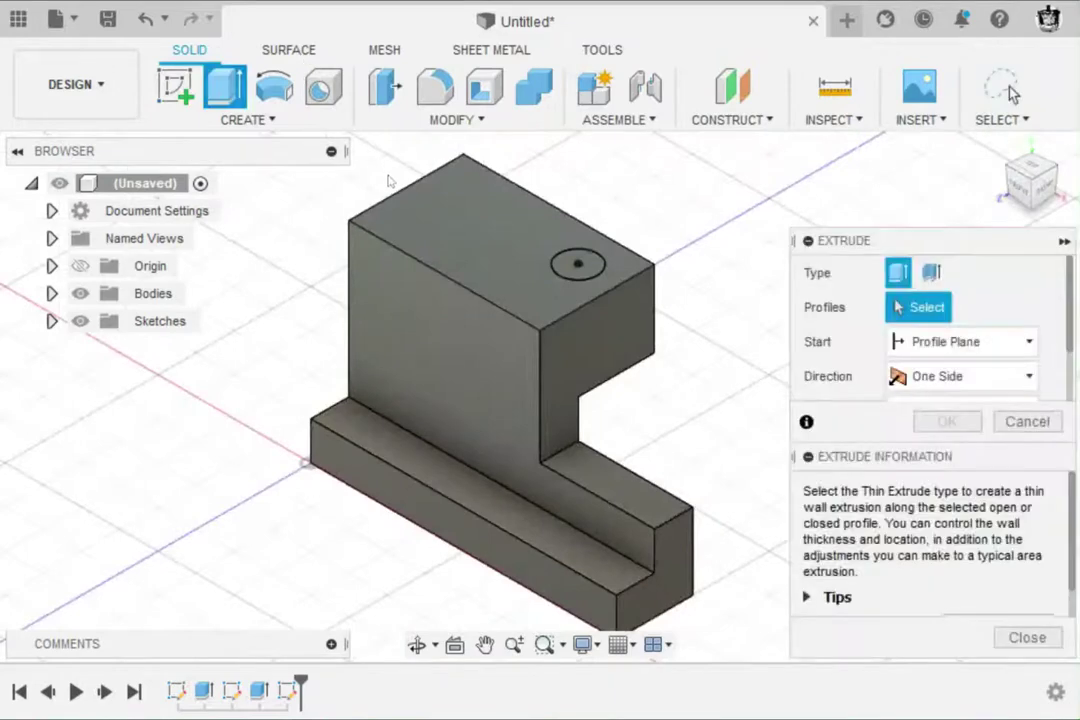
{"action": "left_click", "coordinate": [571, 266]}
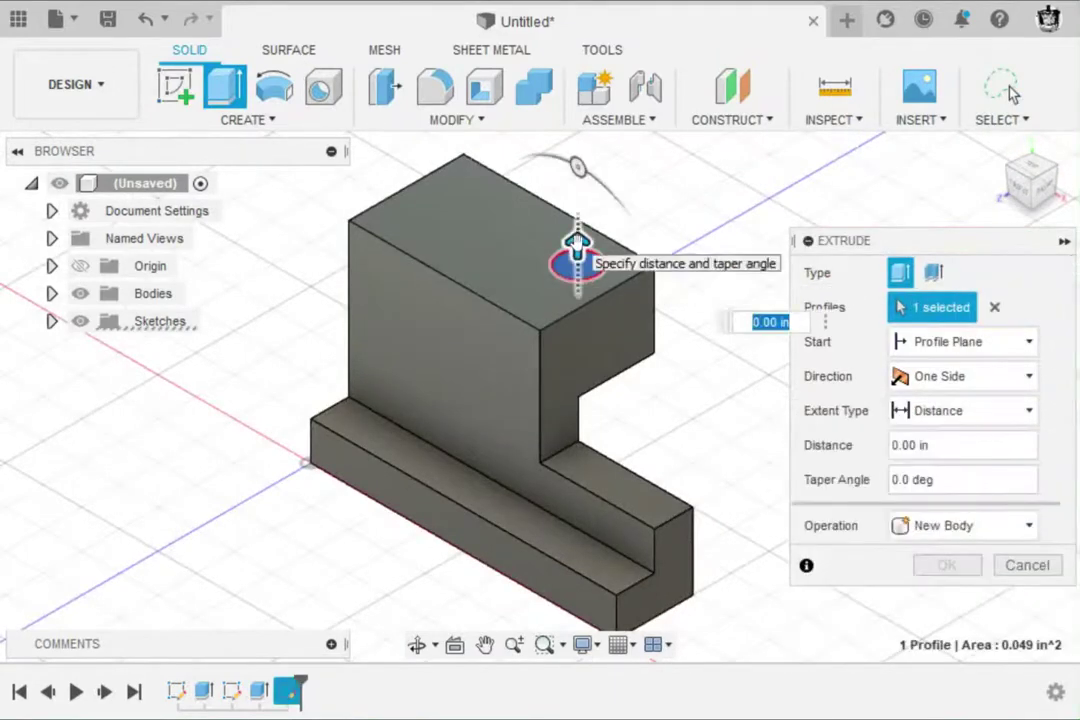
{"action": "left_click_drag", "start_coordinate": [580, 290], "coordinate": [578, 352]}
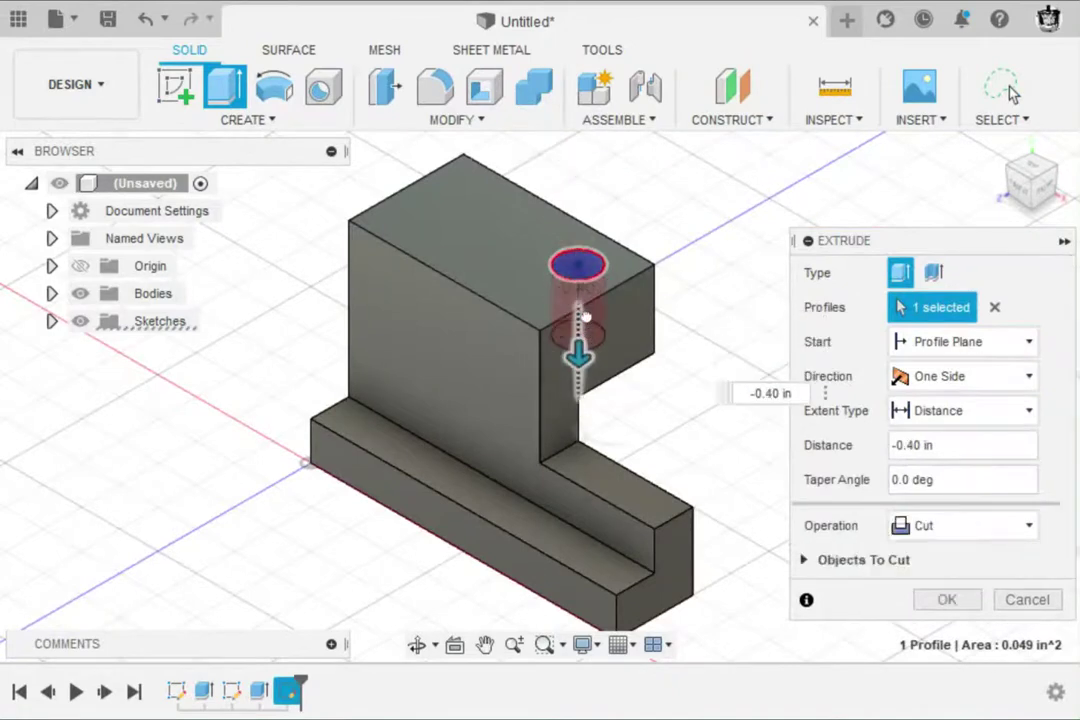
{"action": "left_click", "coordinate": [940, 412]}
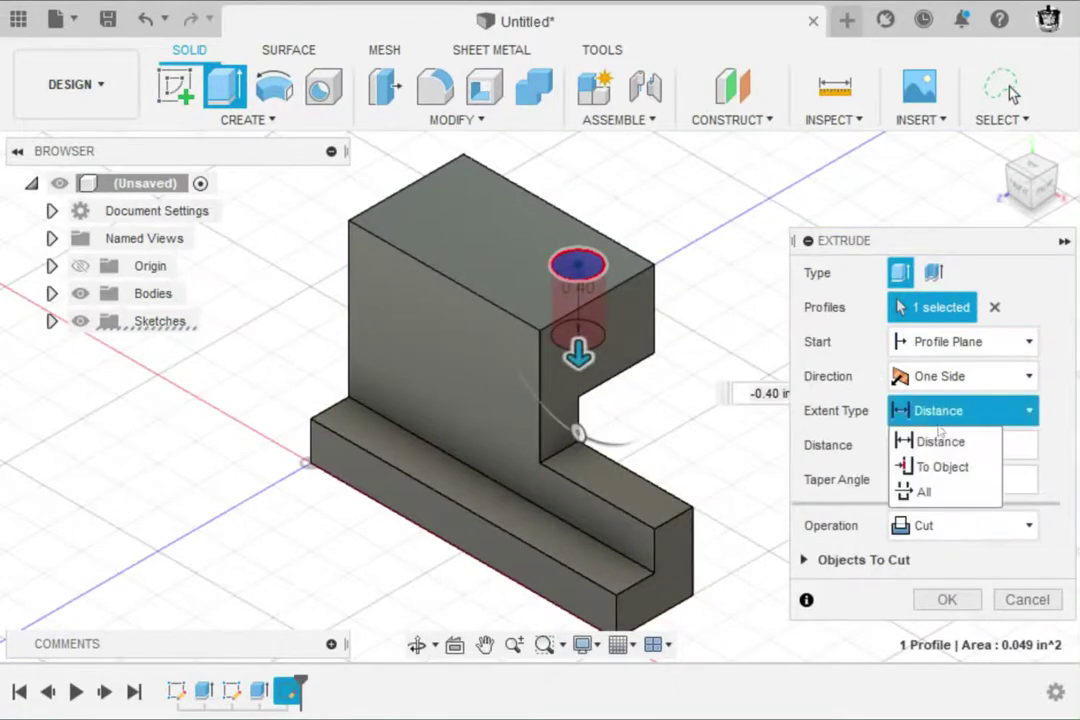
{"action": "left_click", "coordinate": [923, 492]}
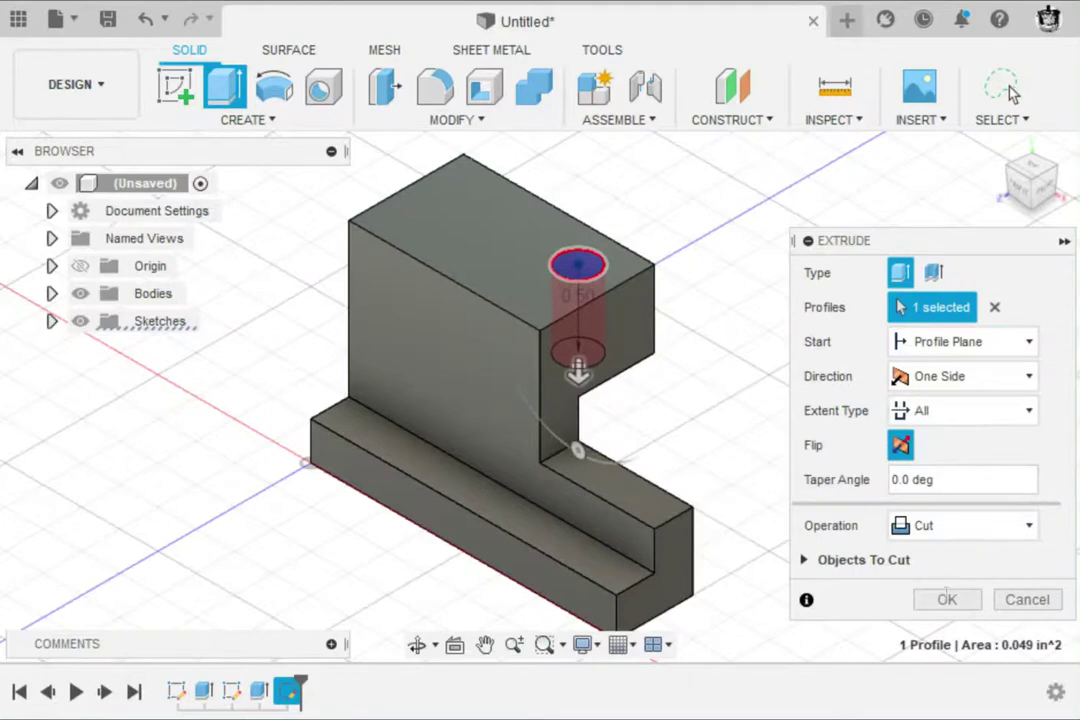
{"action": "left_click", "coordinate": [947, 599]}
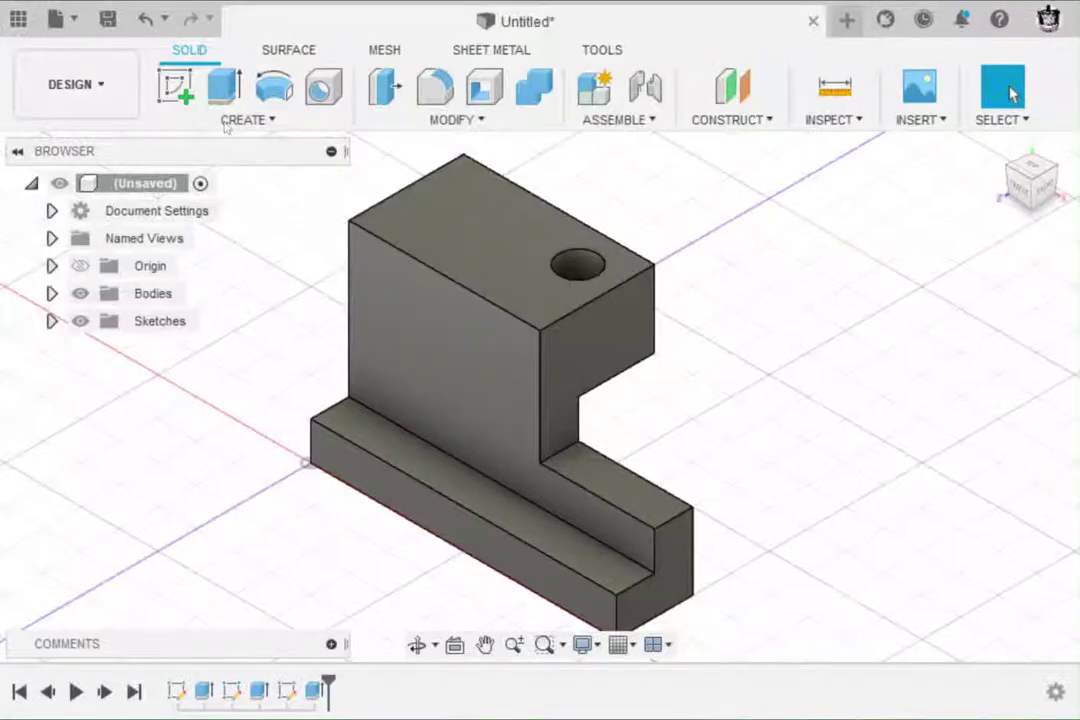
Sketch a 0.25 in diameter circle on the large front face near its upper origin-side corner and move its diameter label outside the circle
{"action": "left_click", "coordinate": [175, 87]}
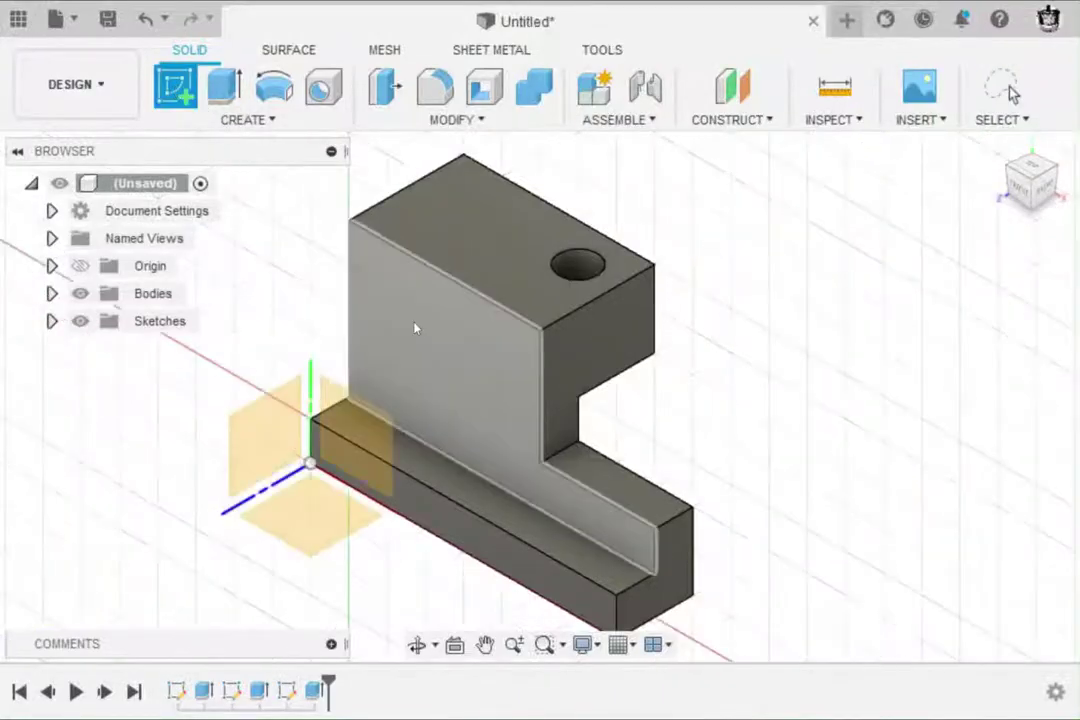
{"action": "left_click", "coordinate": [415, 328]}
{"action": "key", "text": "c"}
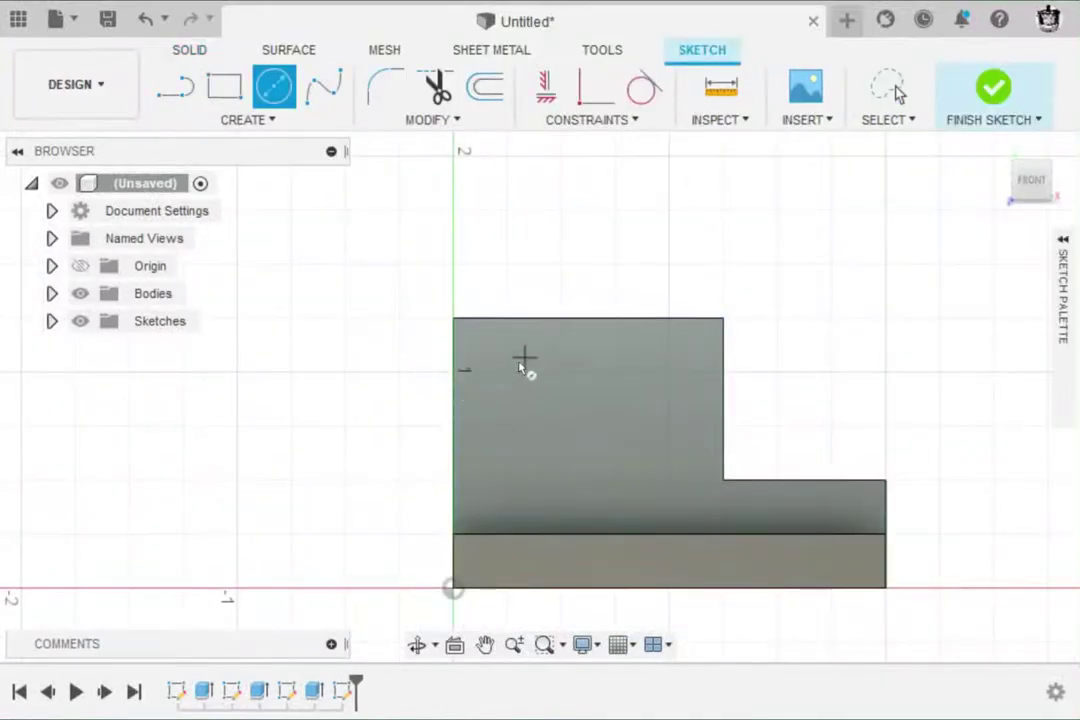
{"action": "left_click", "coordinate": [529, 398]}
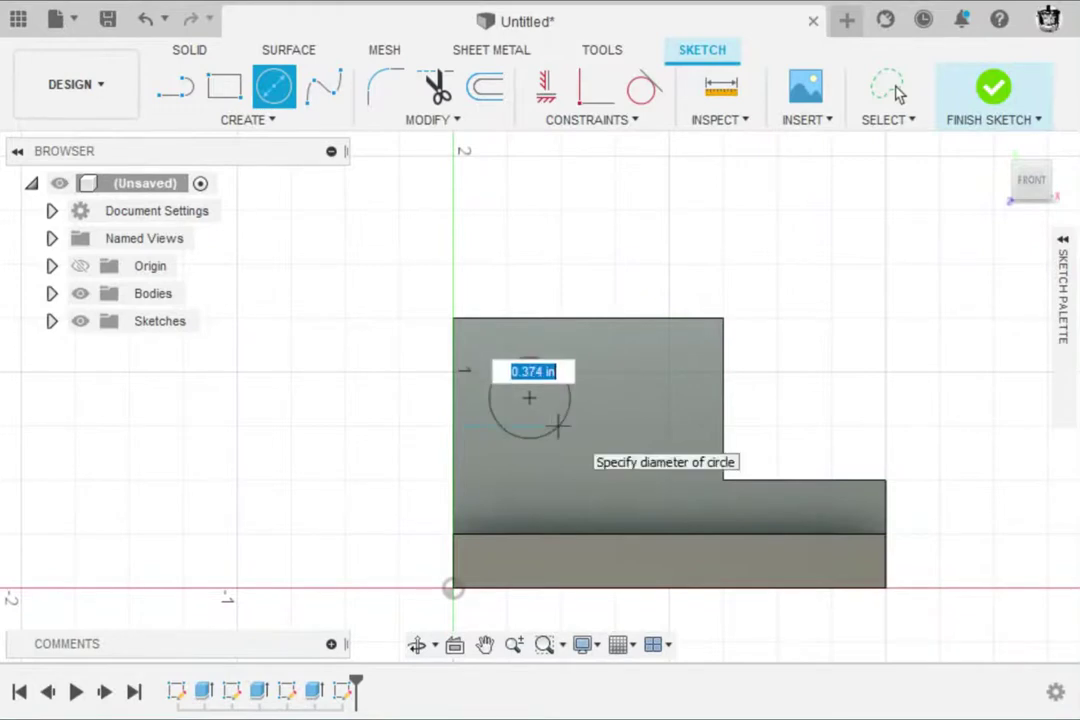
{"action": "type", "text": ".25"}
{"action": "key", "text": "Return"}
{"action": "key", "text": "Escape"}
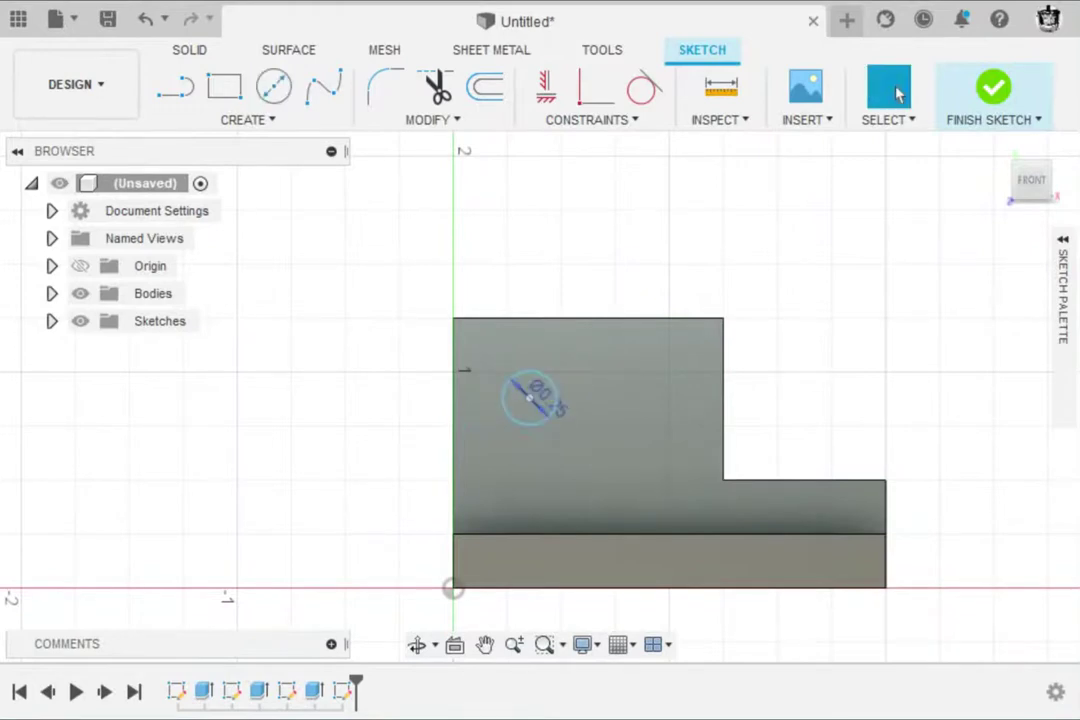
{"action": "left_click", "coordinate": [553, 412]}
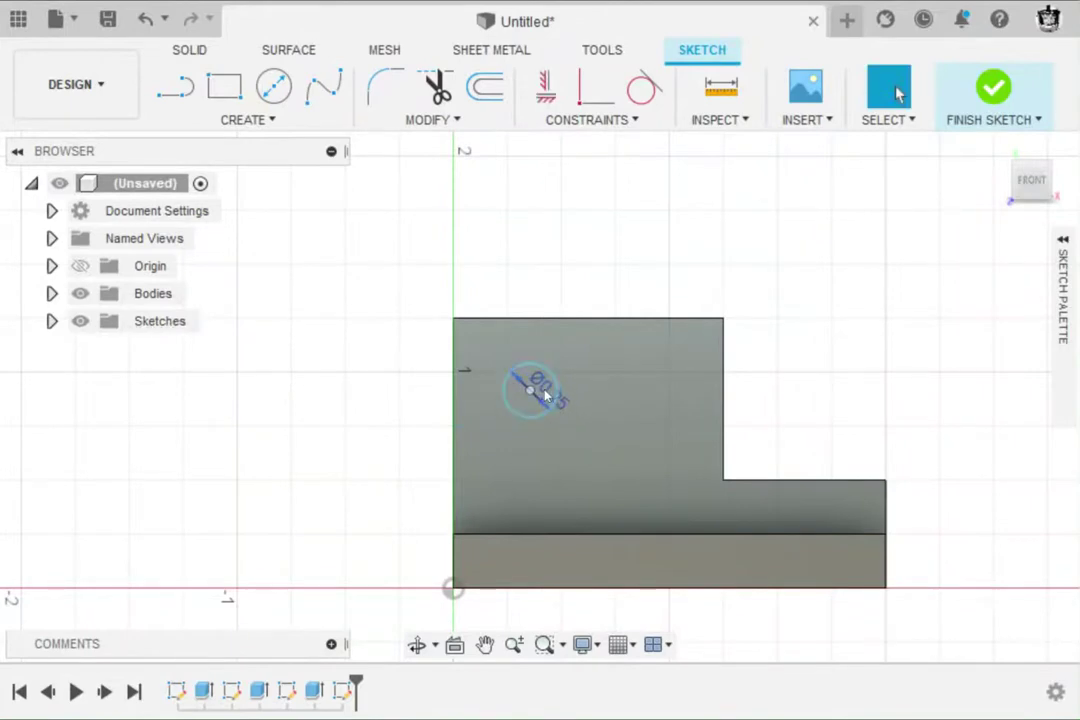
{"action": "left_click_drag", "start_coordinate": [545, 393], "coordinate": [569, 446]}
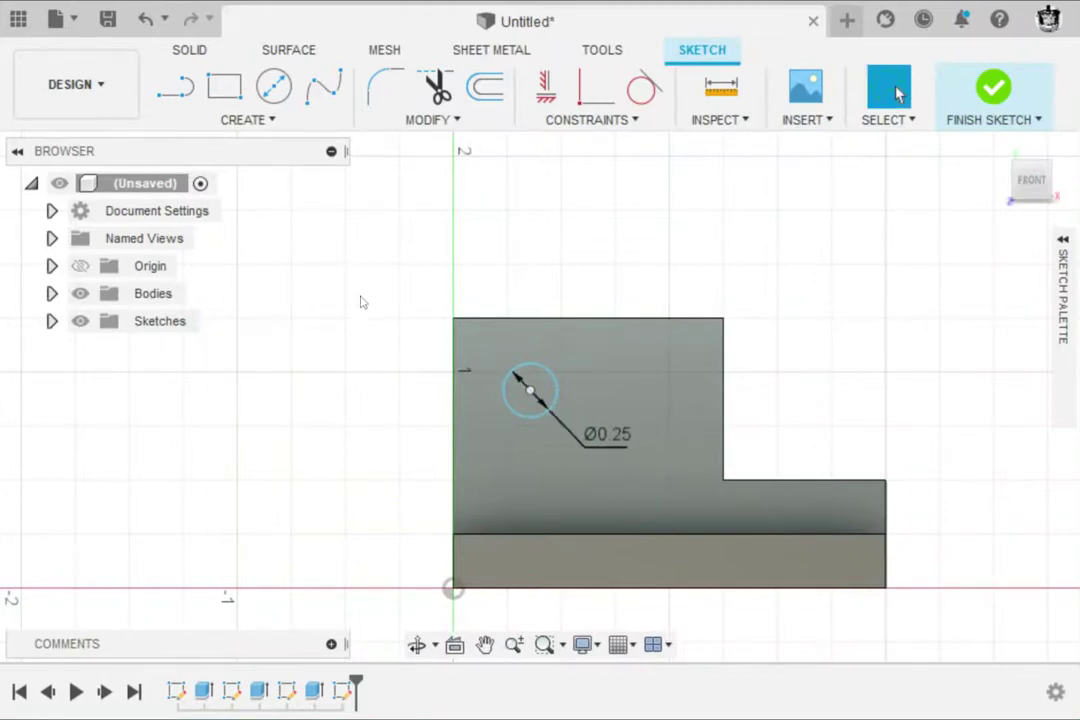
Dimension the circle's center 0.25 in vertically below the front face's upper origin-side corner
{"action": "key", "text": "d"}
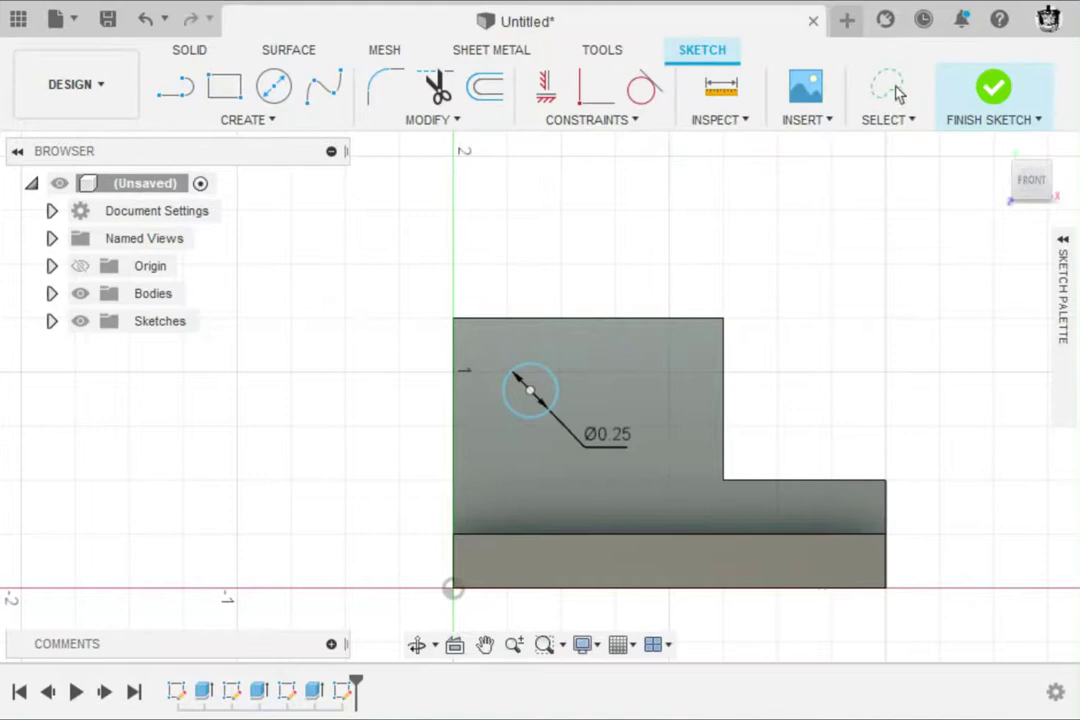
{"action": "left_click", "coordinate": [453, 319]}
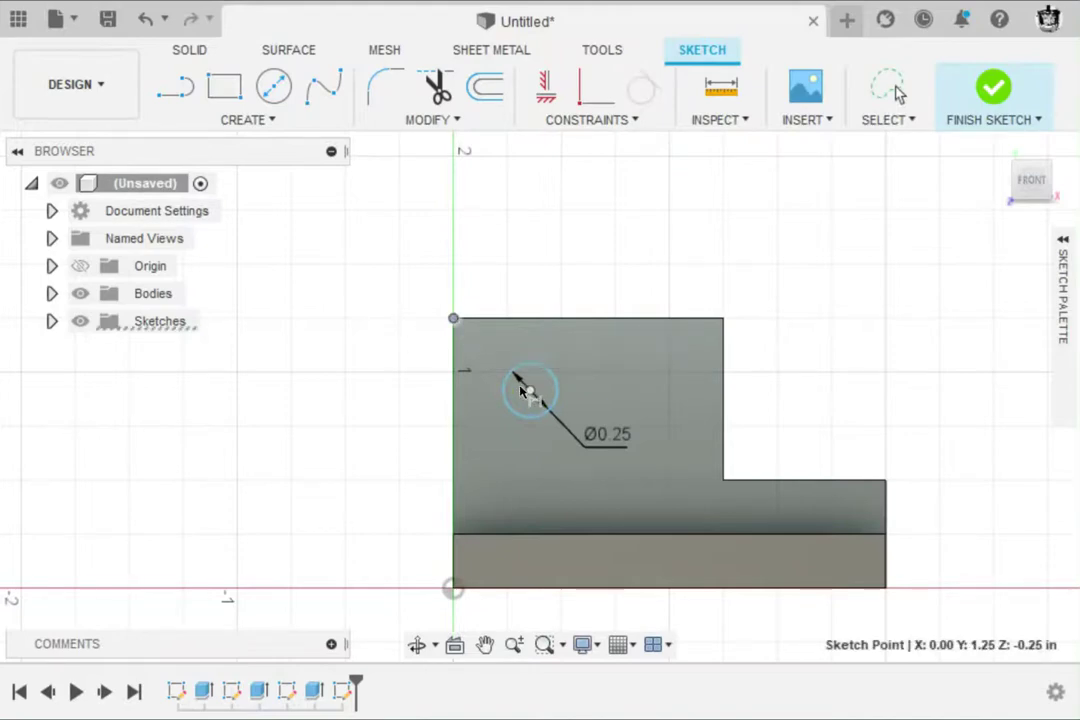
{"action": "left_click", "coordinate": [529, 390]}
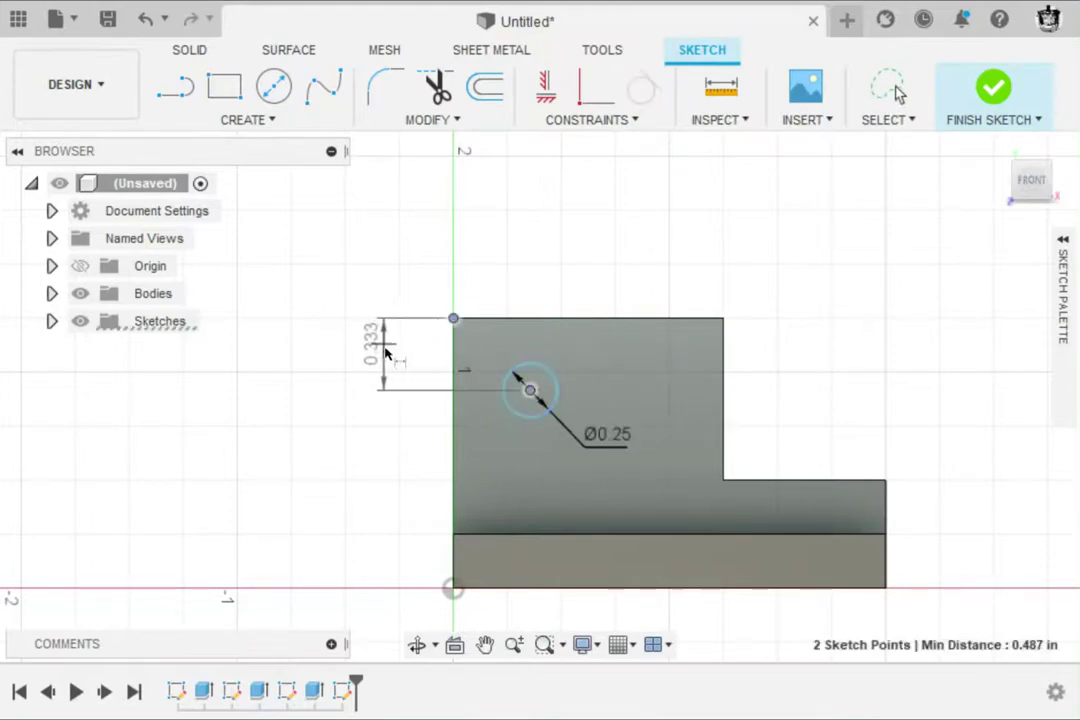
{"action": "left_click", "coordinate": [385, 352]}
{"action": "type", "text": ".25"}
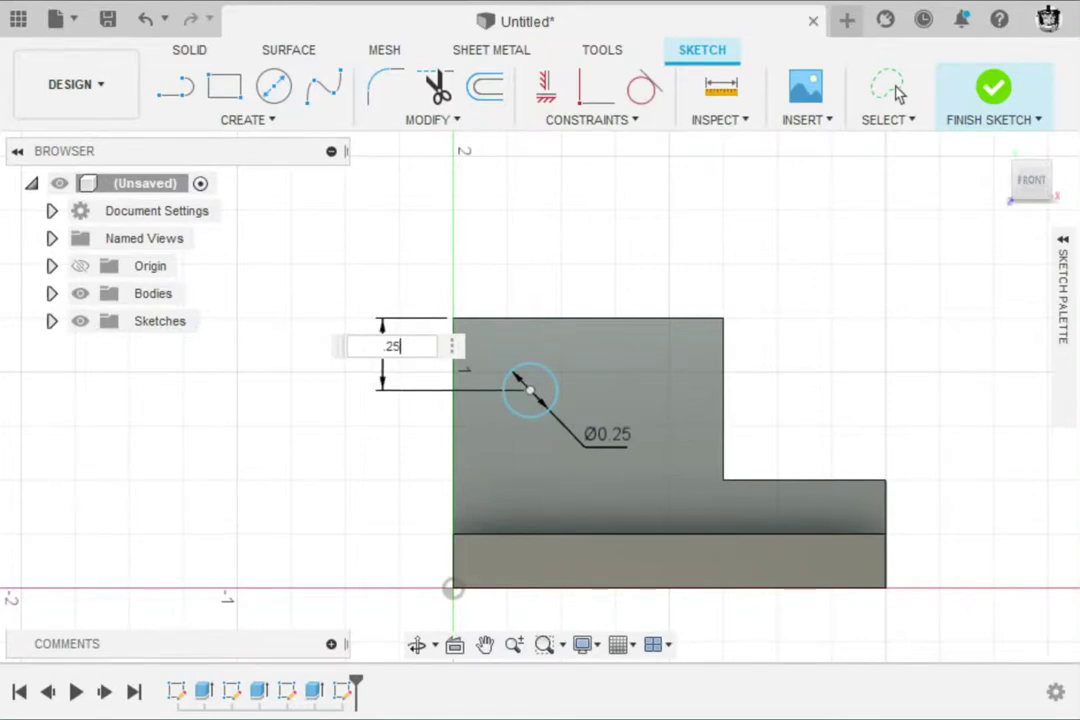
{"action": "key", "text": "Return"}
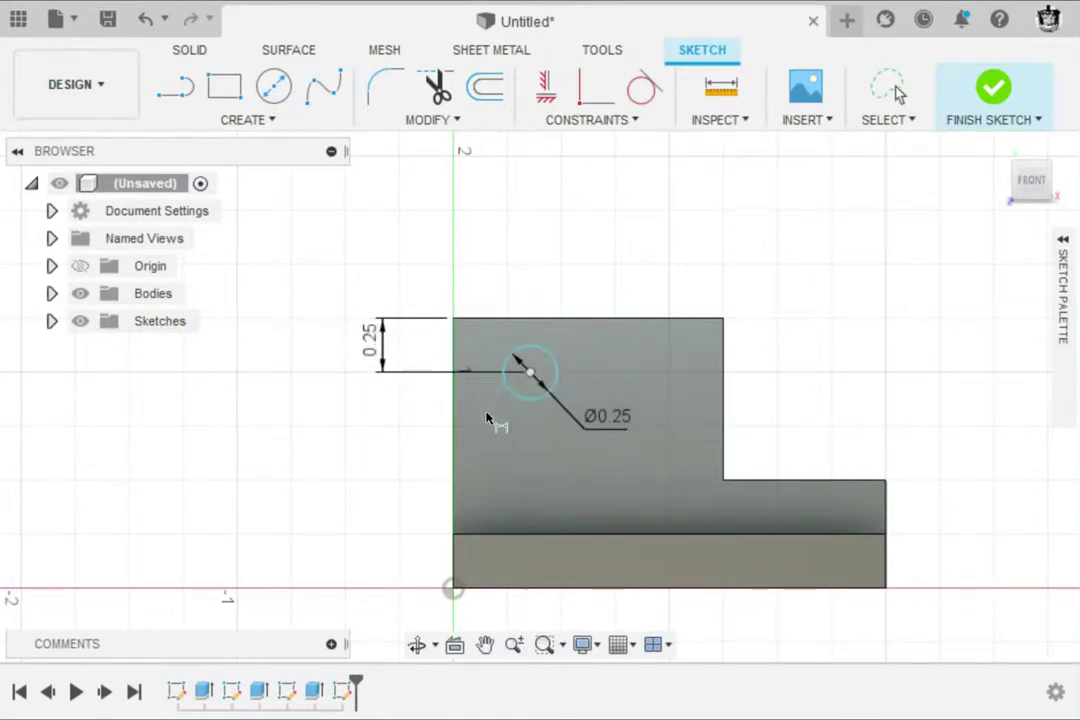
Dimension the circle's center horizontally from the same corner as 1.5*.25 (0.375 in) and finish the sketch
{"action": "left_click", "coordinate": [453, 319]}
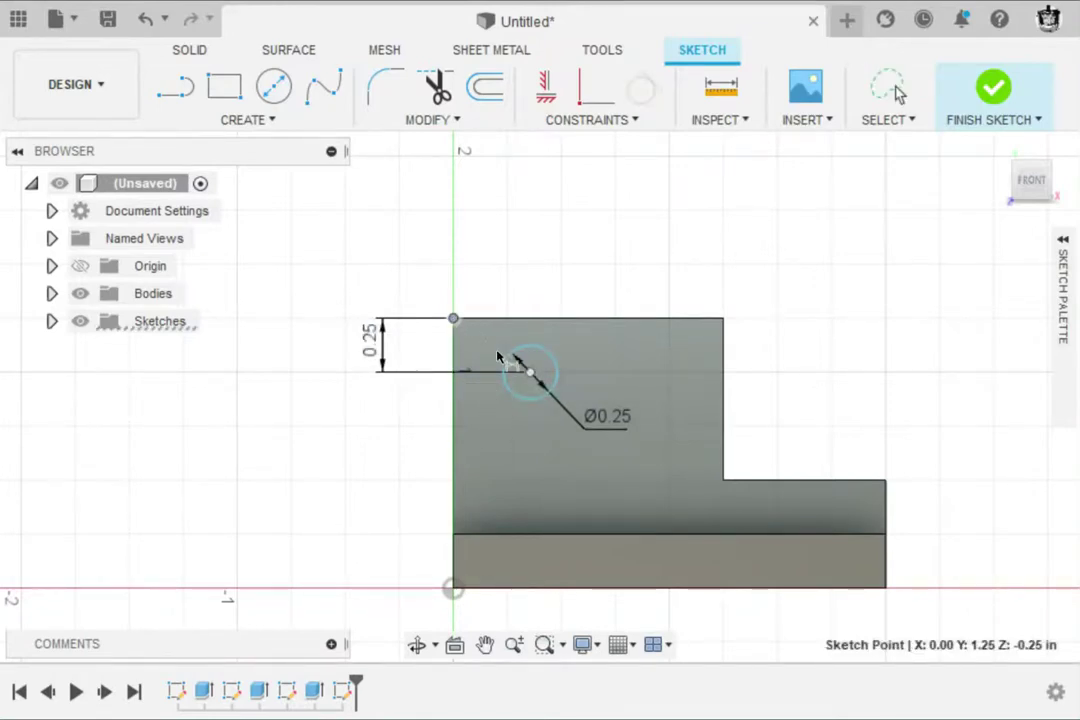
{"action": "left_click", "coordinate": [530, 374]}
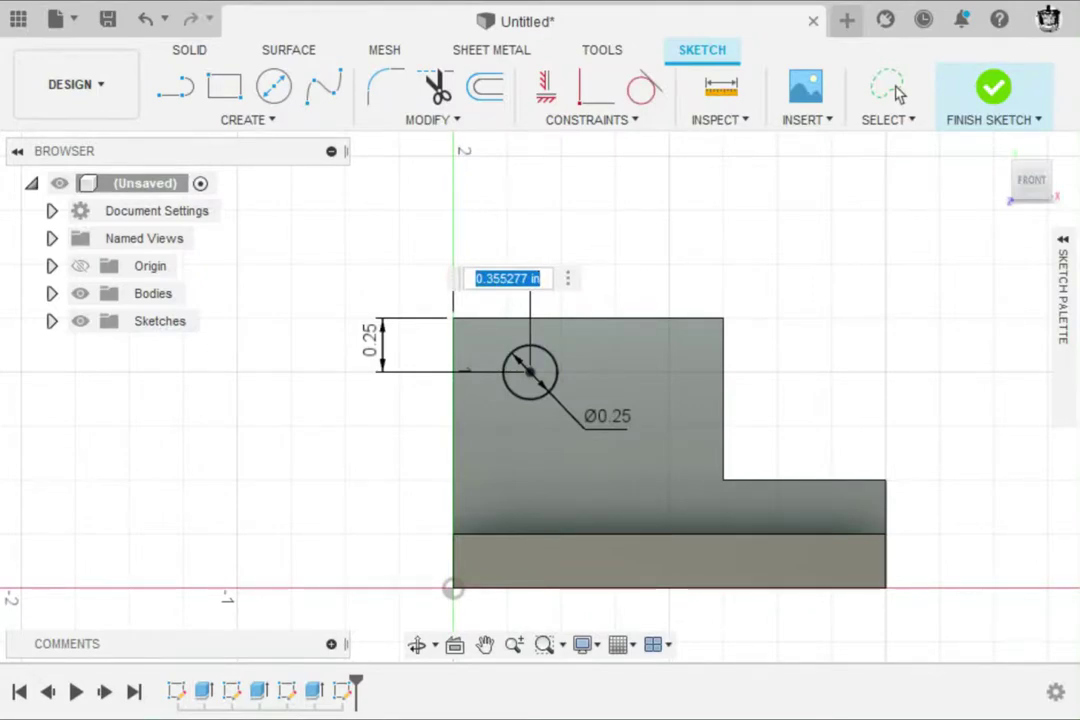
{"action": "type", "text": "1"}
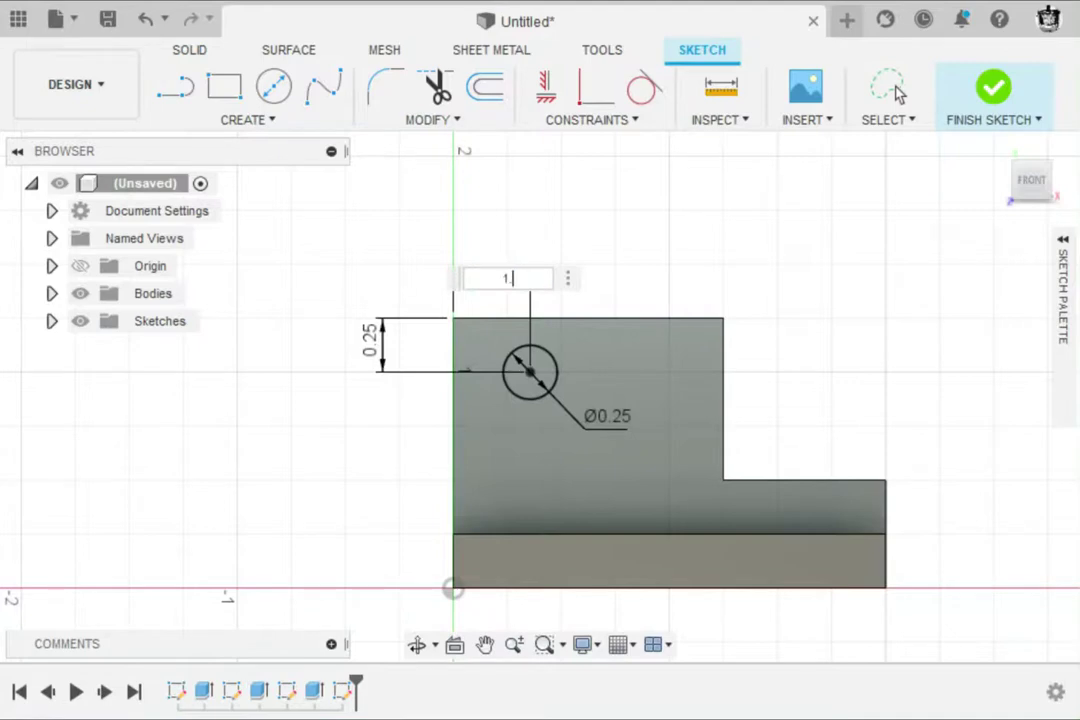
{"action": "type", "text": ".5*.25"}
{"action": "key", "text": "Return"}
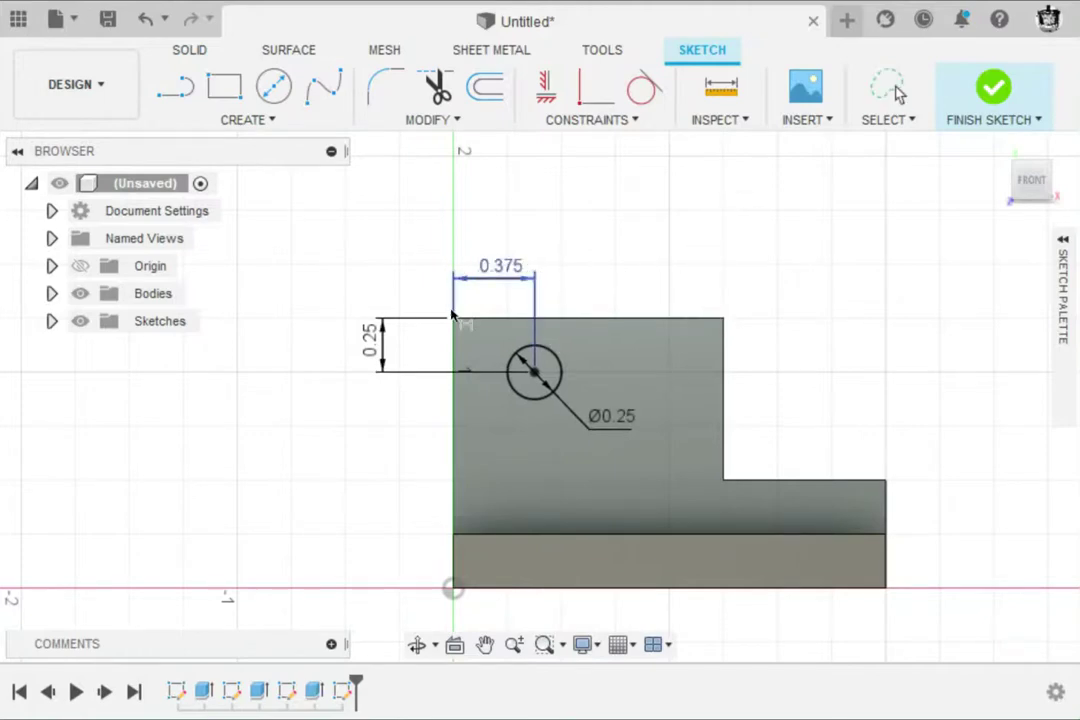
{"action": "left_click", "coordinate": [996, 89]}
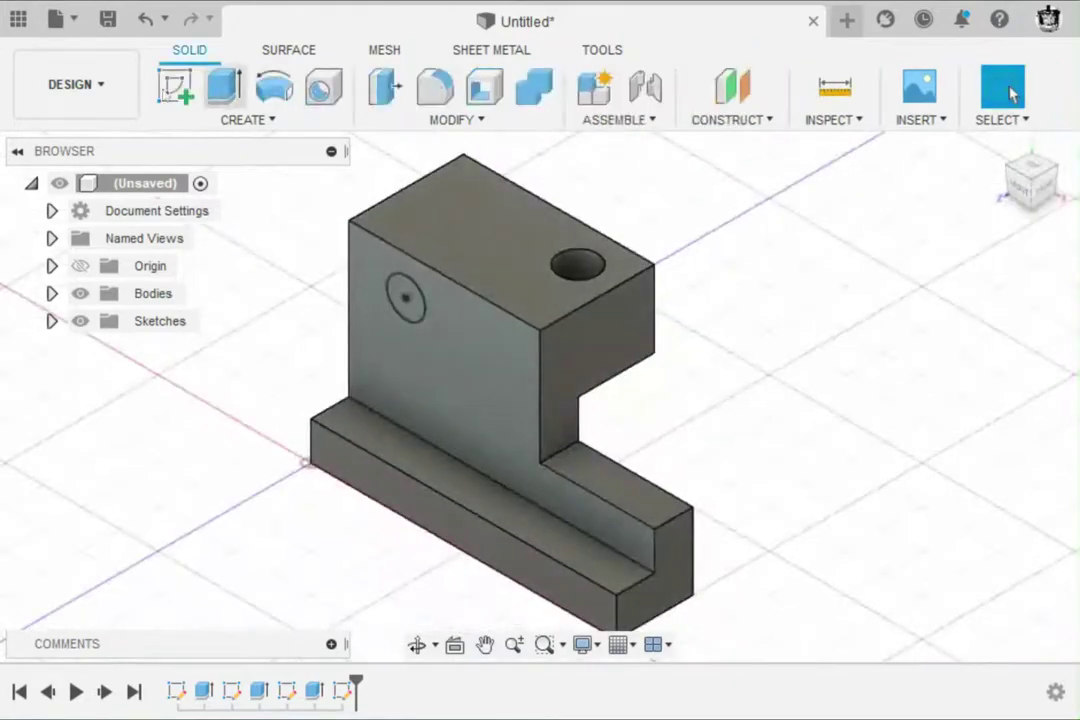
Extrude the front-face circle backward as a cut with extent All to make the horizontal hole
{"action": "key", "text": "e"}
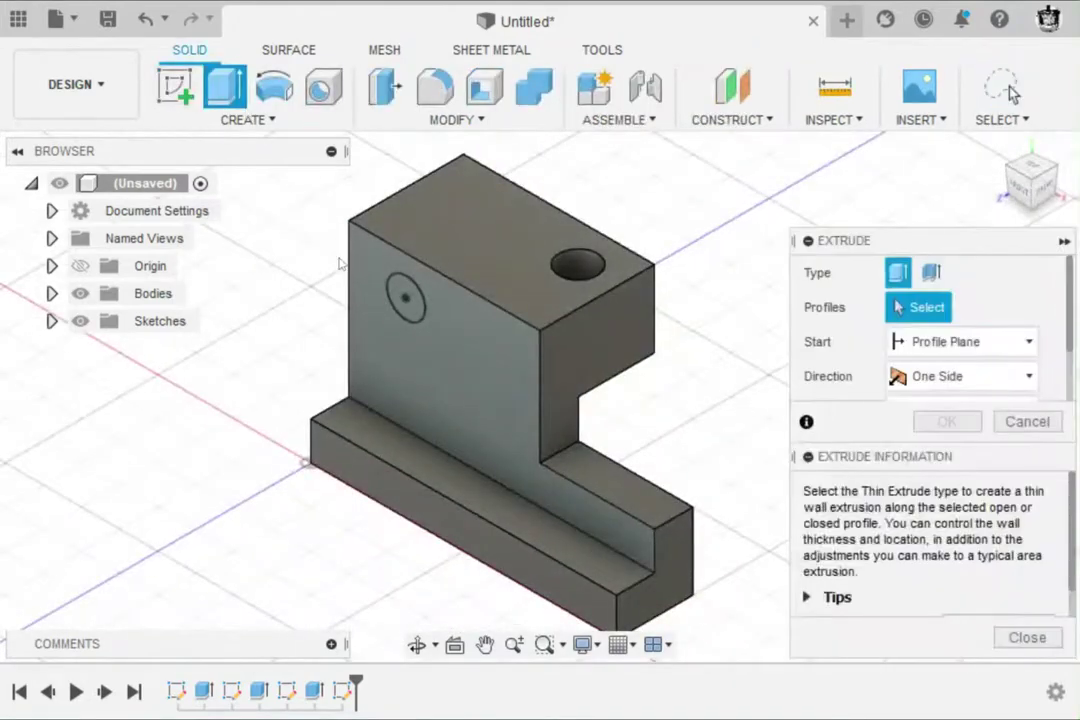
{"action": "left_click", "coordinate": [405, 296]}
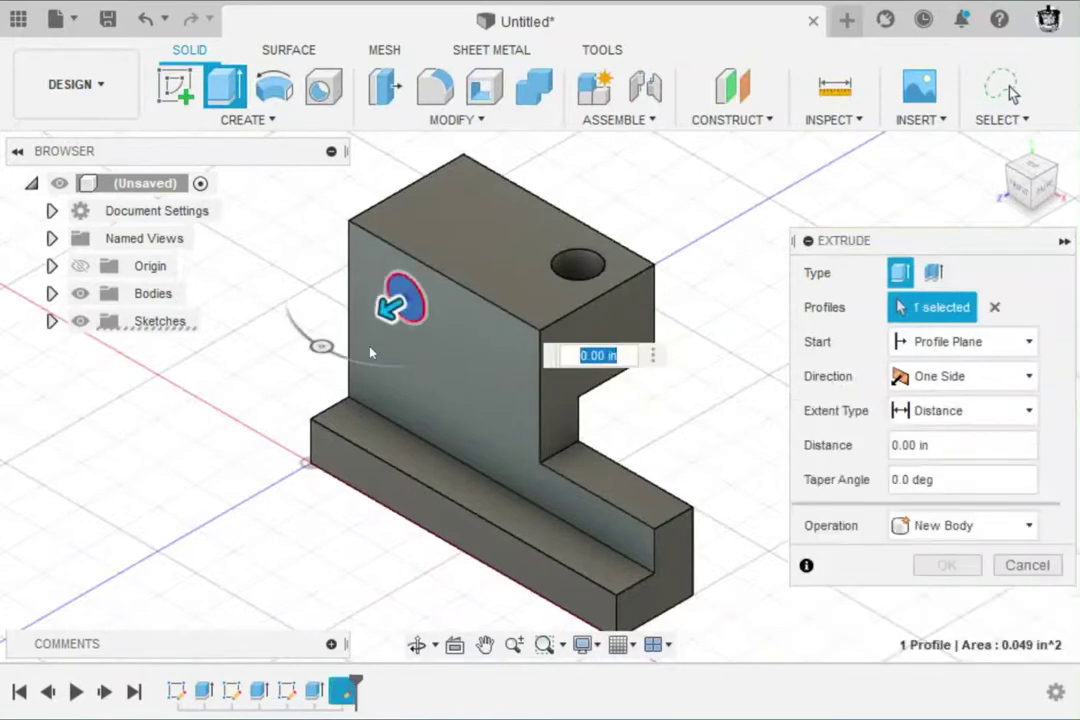
{"action": "left_click_drag", "start_coordinate": [388, 303], "coordinate": [594, 205]}
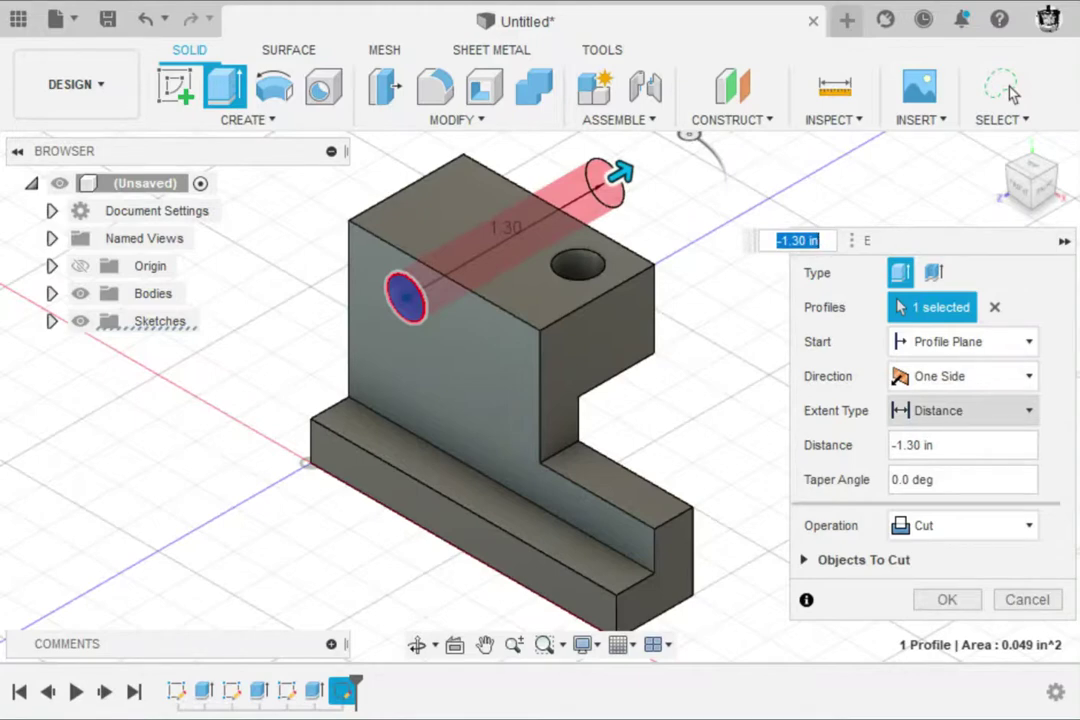
{"action": "left_click", "coordinate": [960, 410]}
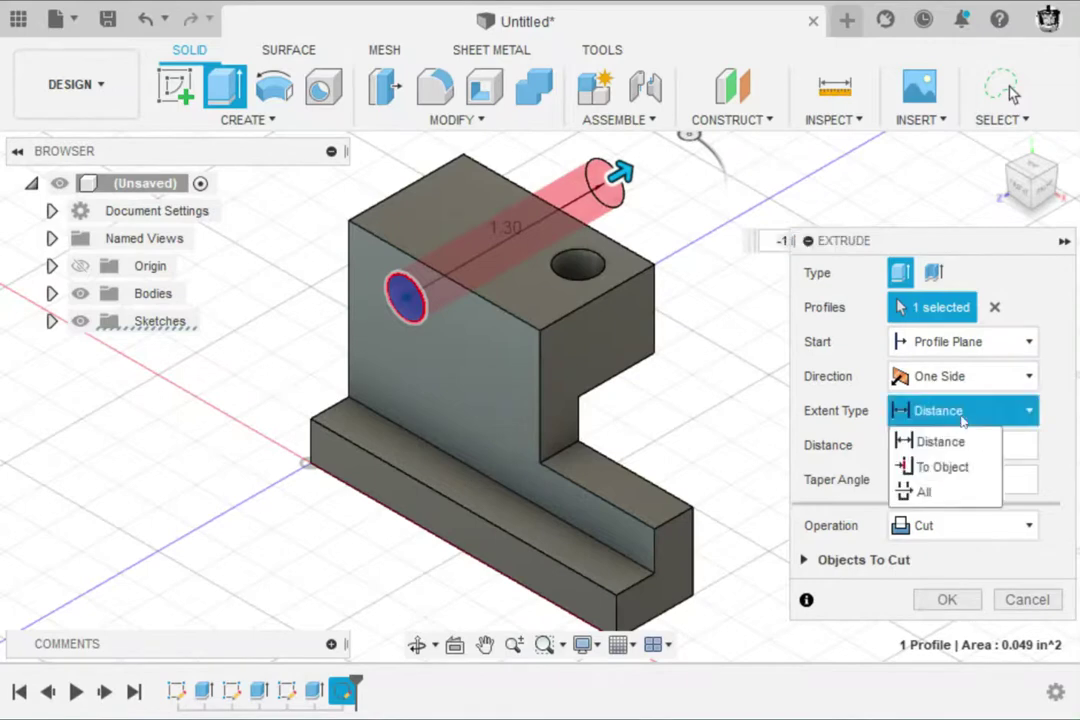
{"action": "left_click", "coordinate": [945, 493]}
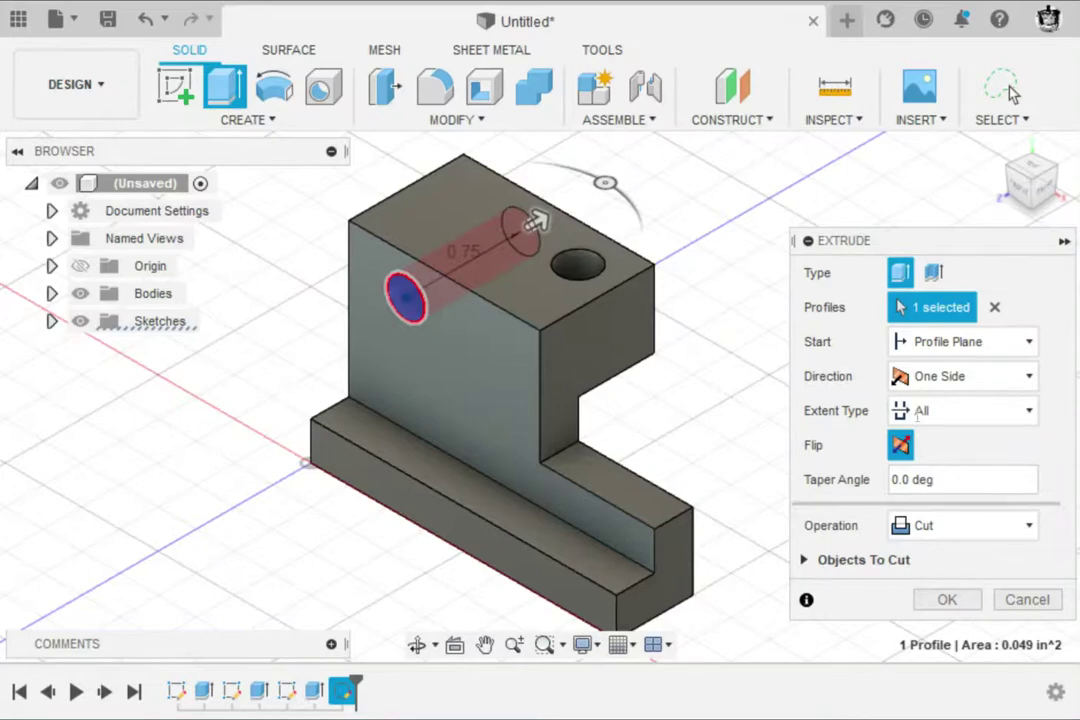
{"action": "left_click", "coordinate": [946, 600]}
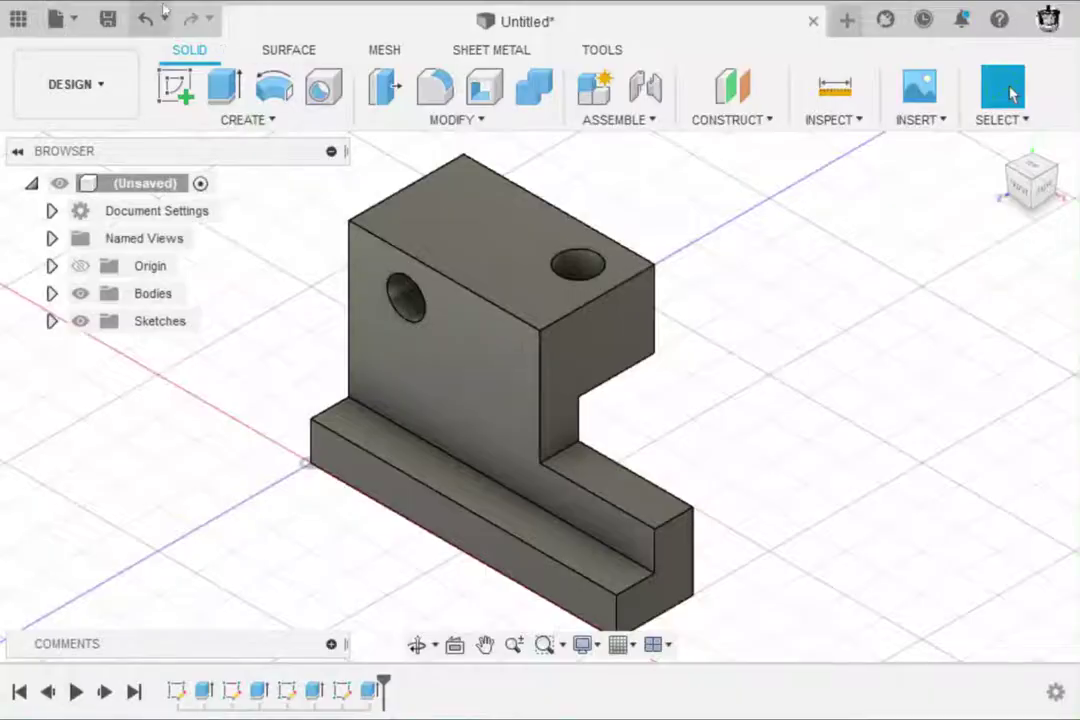
Save the design as #3 in the Fusion Model Creation 3 Demo location
{"action": "left_click", "coordinate": [108, 19]}
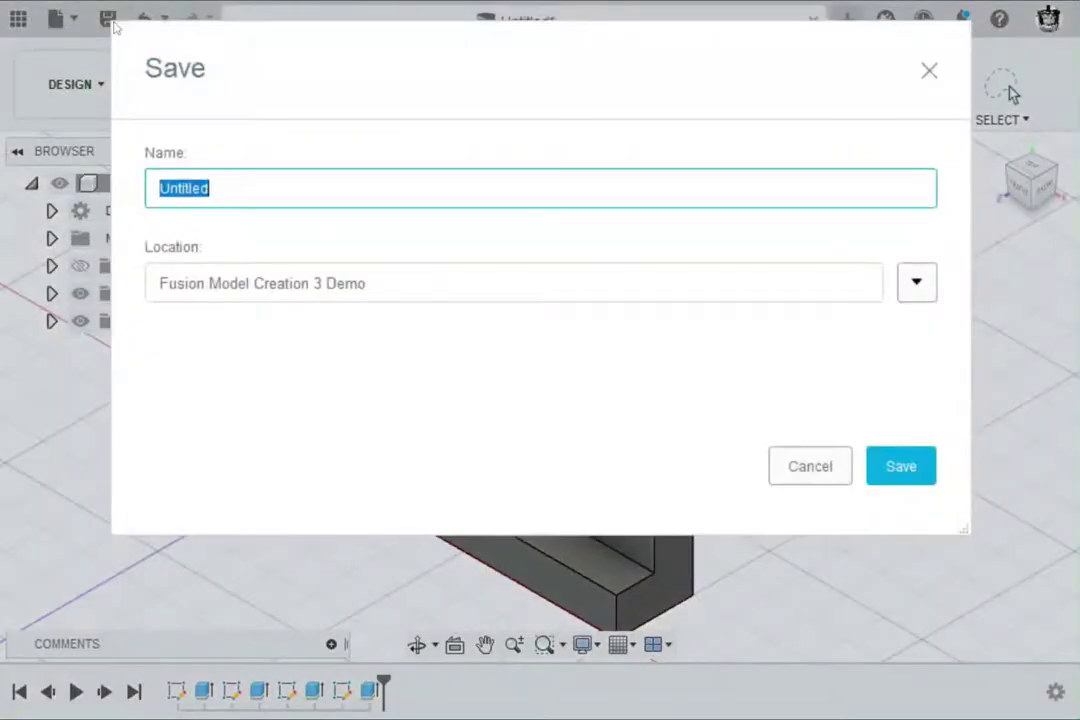
{"action": "type", "text": "#3"}
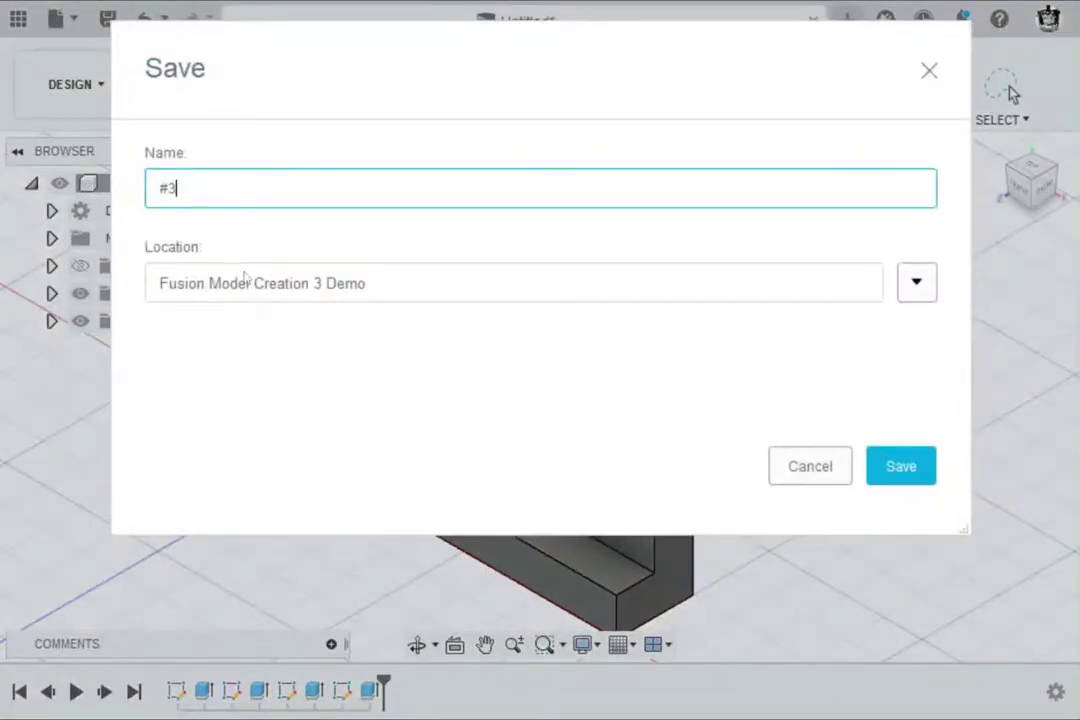
{"action": "left_click", "coordinate": [914, 466]}
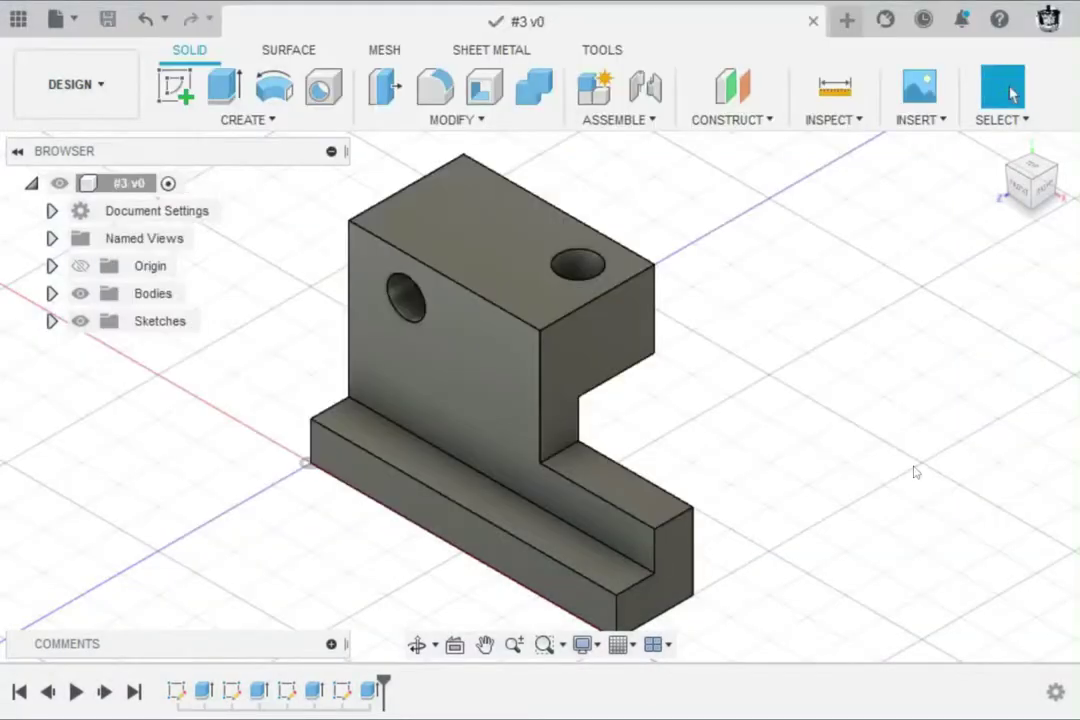